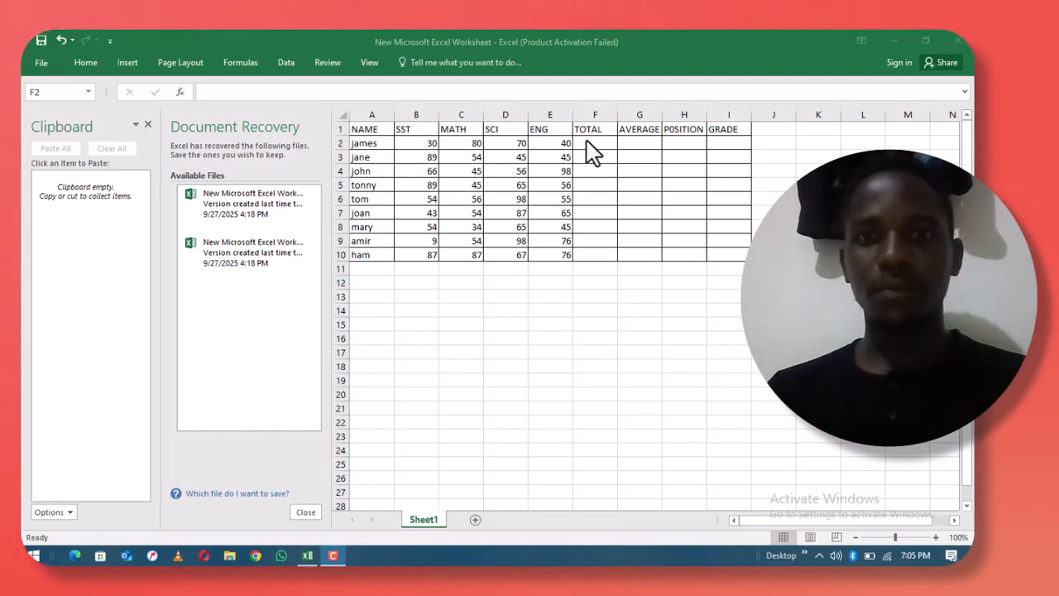
- Enter =B2+C2+D2+E2 in F2 to total the first student's four marks (220)
{"action": "left_click", "coordinate": [586, 141]}
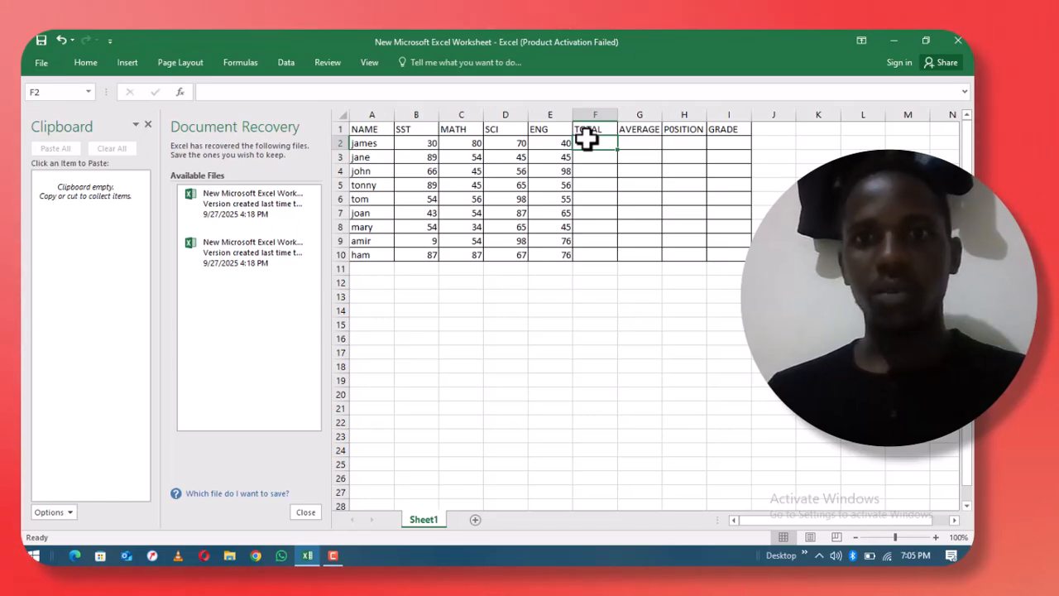
{"action": "type", "text": "="}
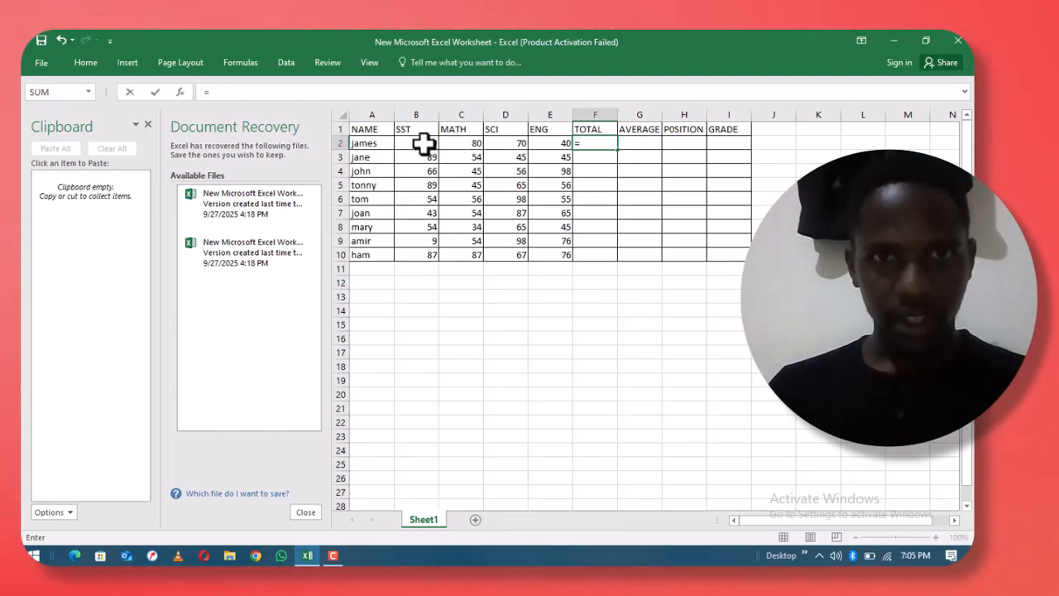
{"action": "left_click", "coordinate": [424, 143]}
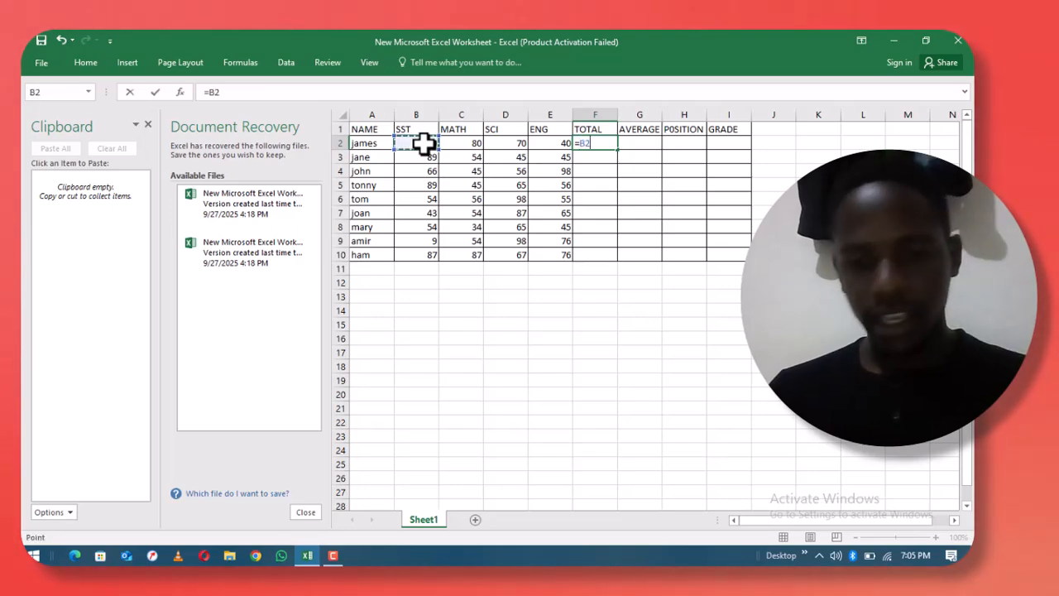
{"action": "type", "text": "+"}
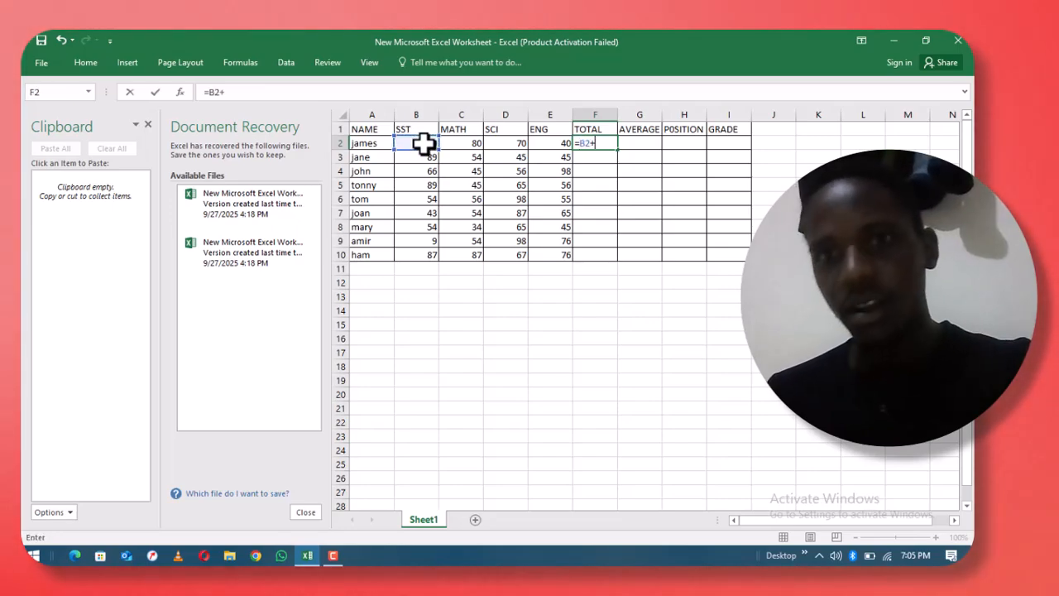
{"action": "left_click", "coordinate": [470, 141]}
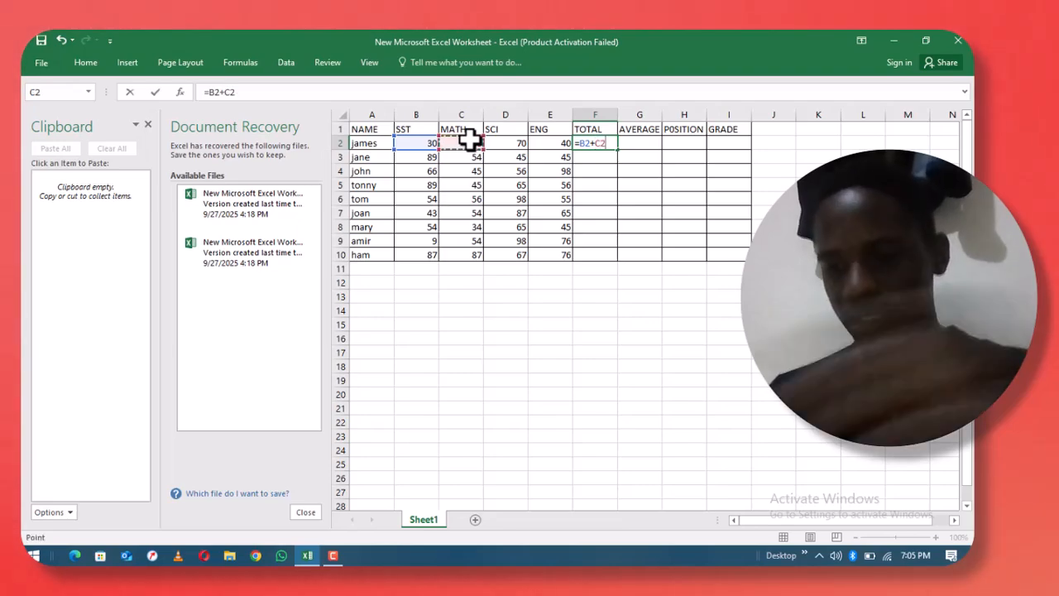
{"action": "type", "text": "+"}
{"action": "left_click", "coordinate": [501, 140]}
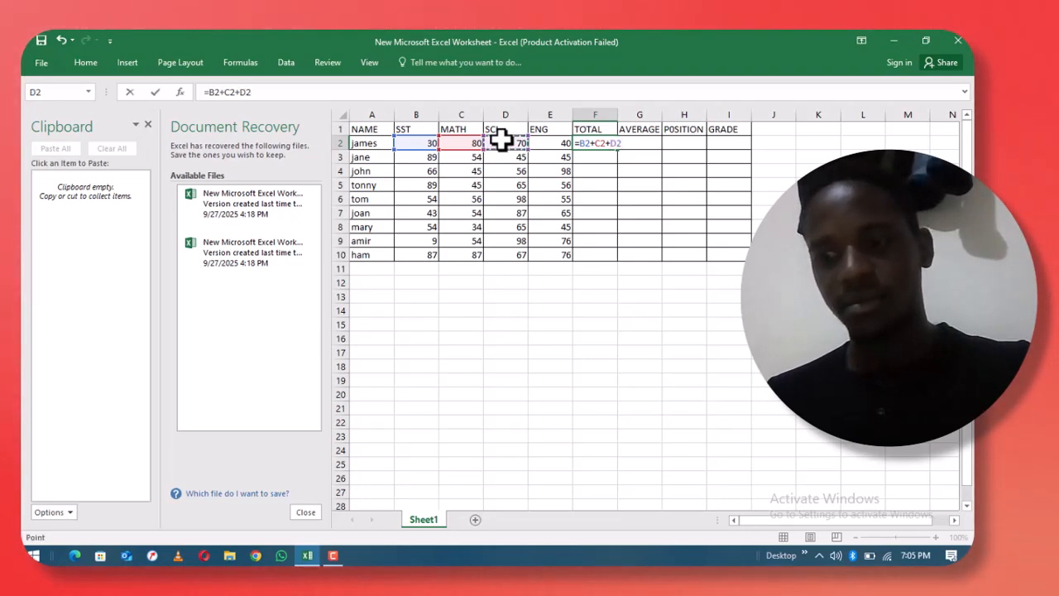
{"action": "type", "text": "+"}
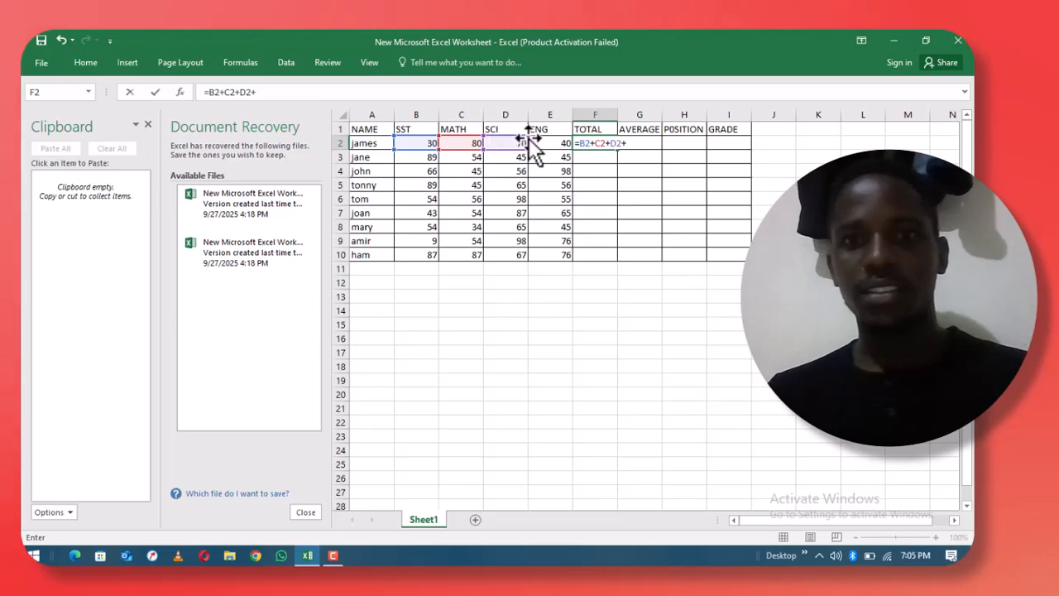
{"action": "left_click", "coordinate": [553, 140]}
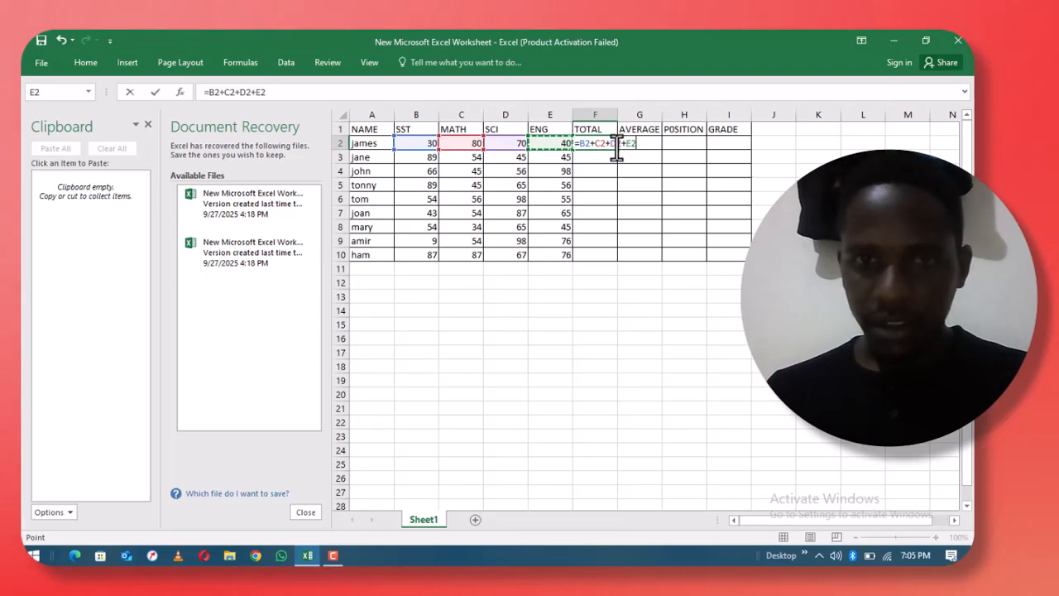
{"action": "key", "text": "Return"}
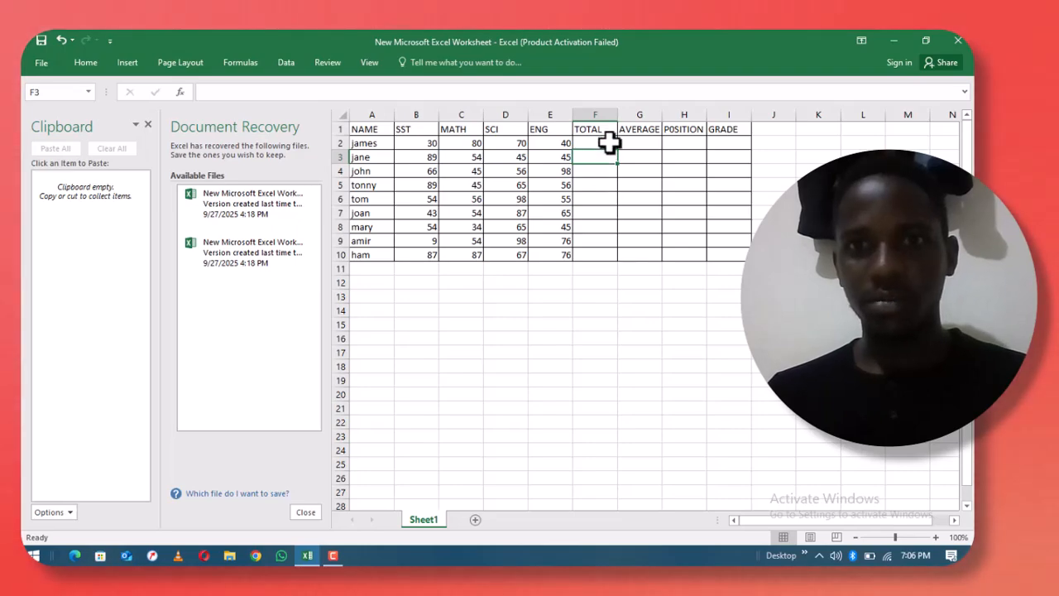
- Fill the F2 total formula down to F10, giving totals from 198 to 317
{"action": "left_click", "coordinate": [608, 144]}
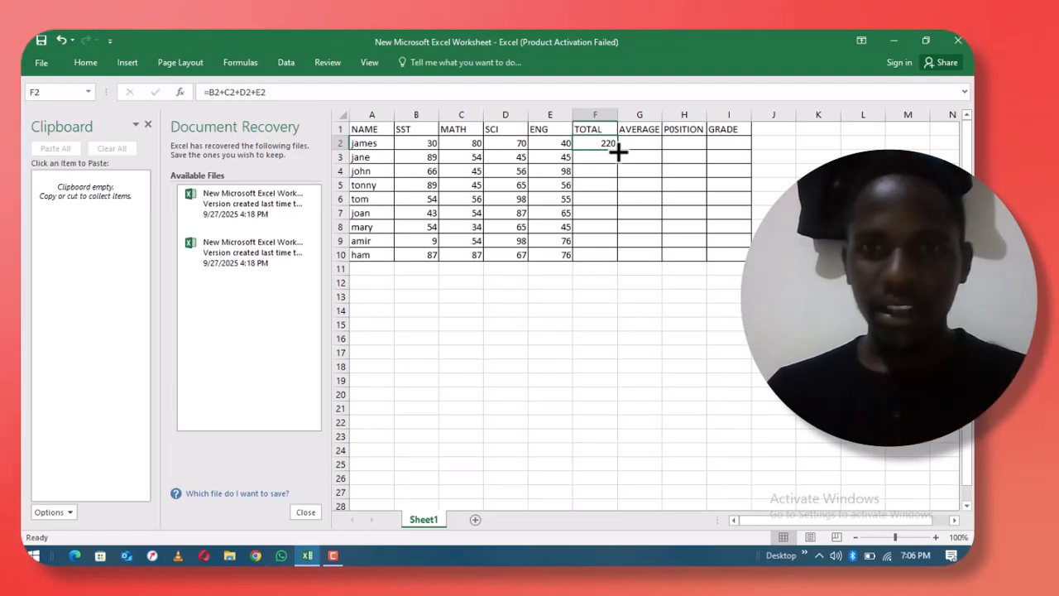
{"action": "double_click", "coordinate": [618, 151]}
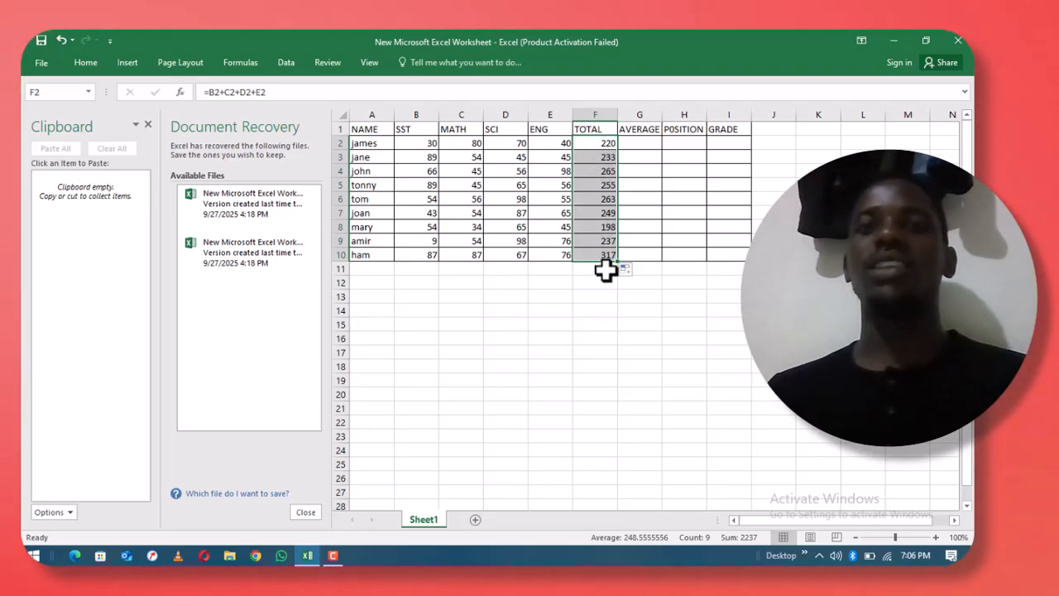
{"action": "left_click", "coordinate": [628, 145]}
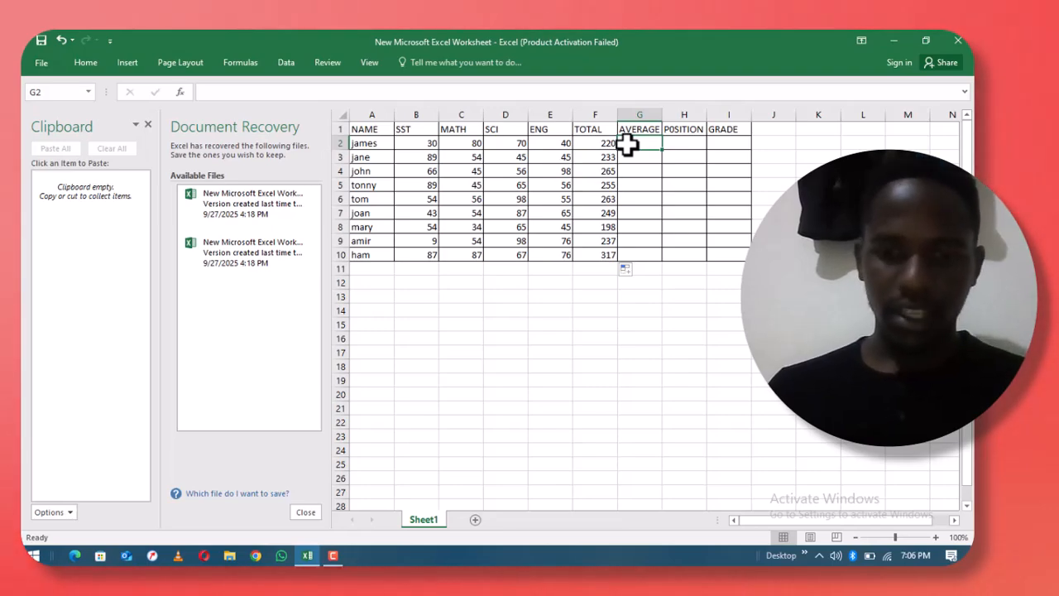
- Enter =AVERAGE(B2,B2:E2) in G2, showing the first student's average of 50
{"action": "type", "text": "="}
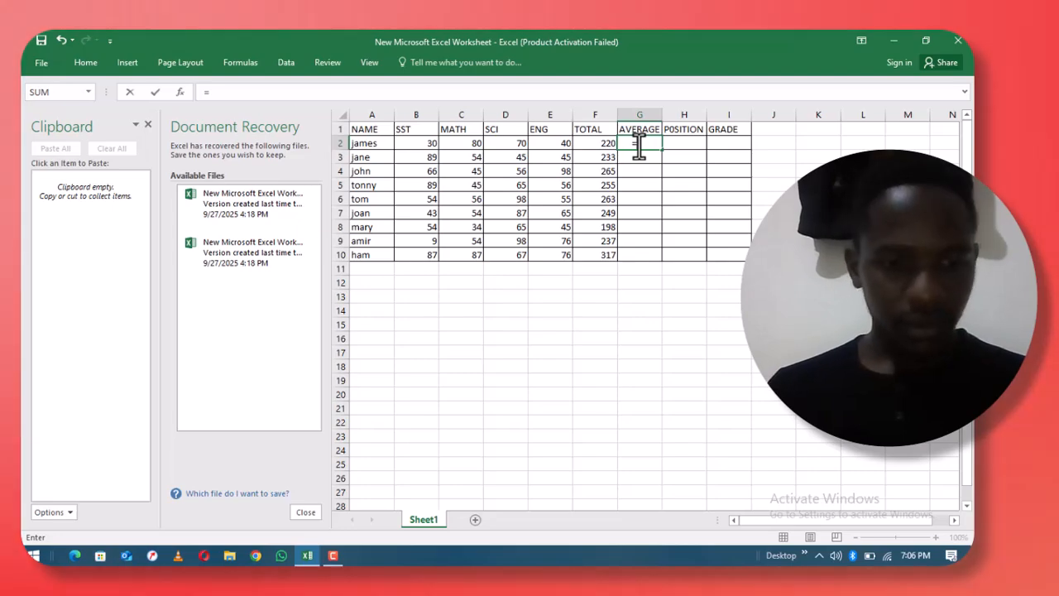
{"action": "type", "text": "av"}
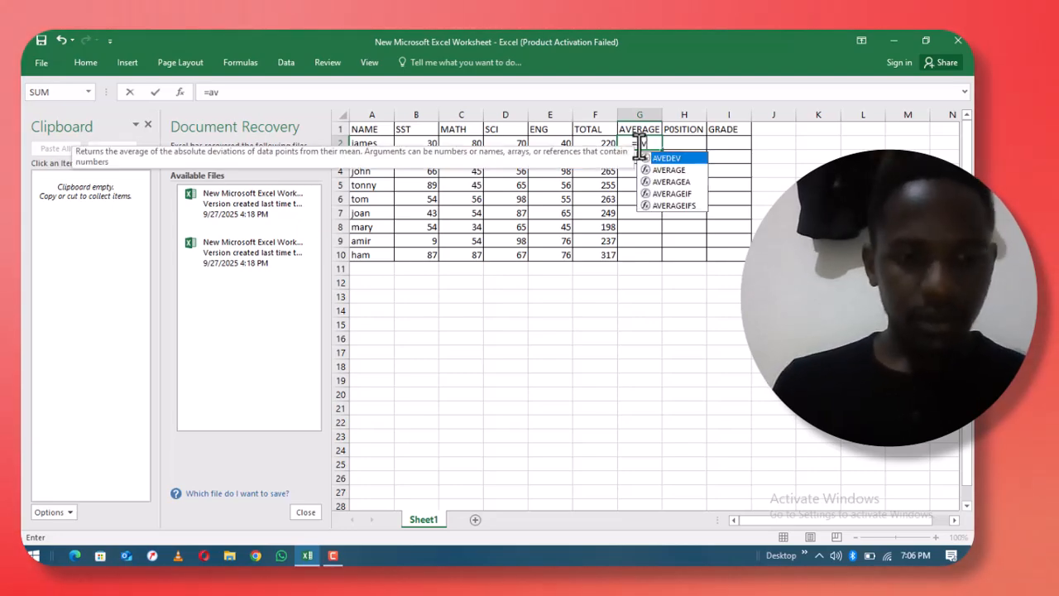
{"action": "double_click", "coordinate": [682, 172]}
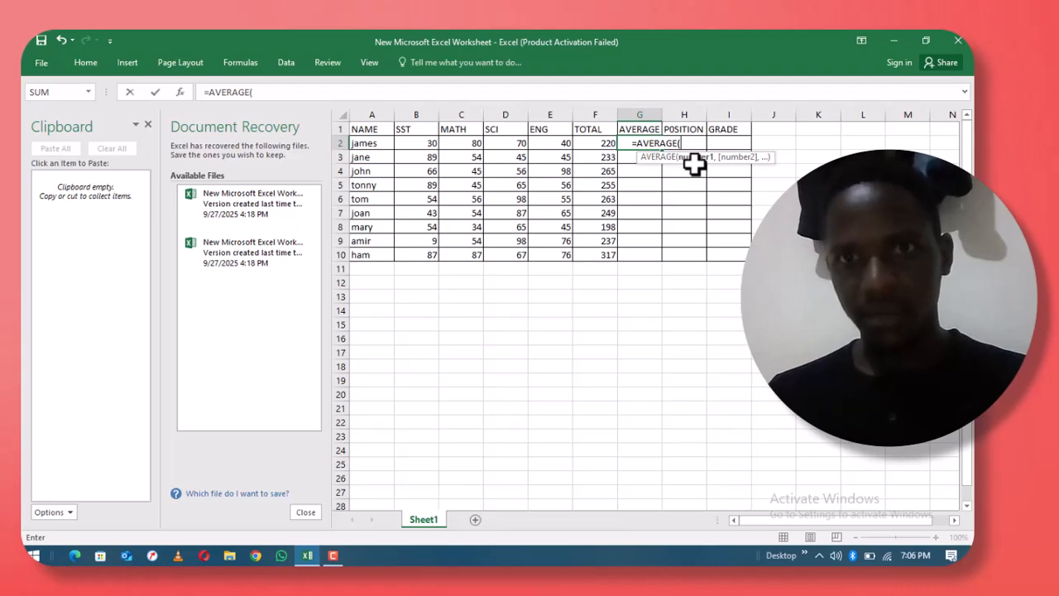
{"action": "left_click", "coordinate": [424, 144]}
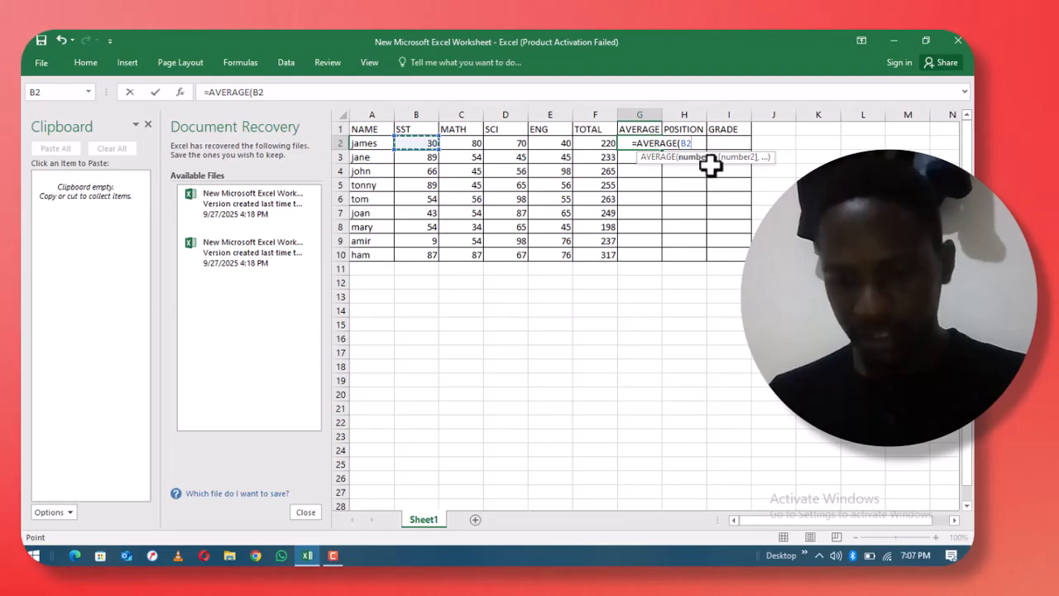
{"action": "type", "text": ","}
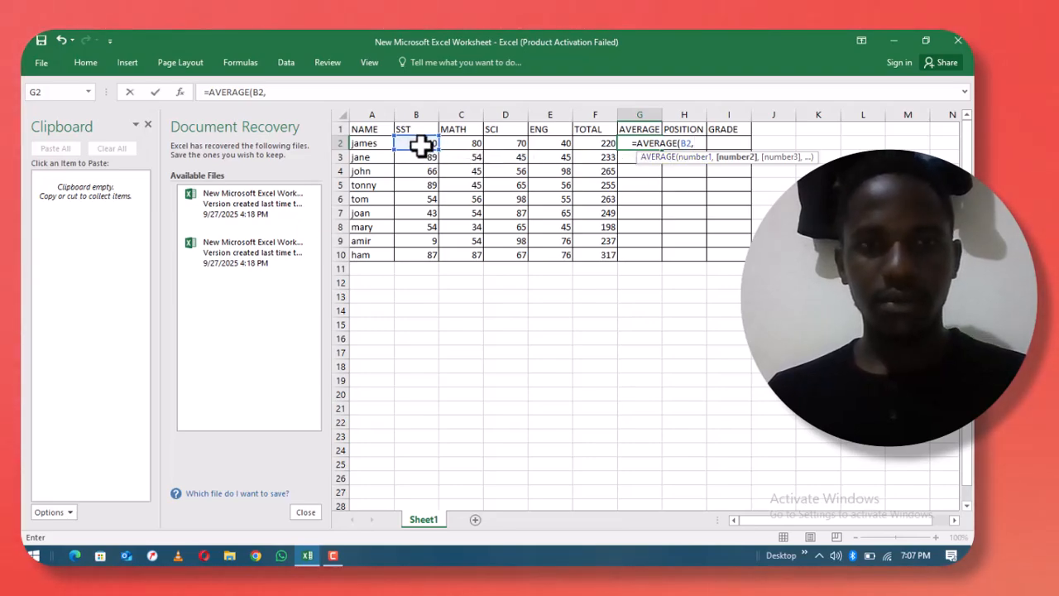
{"action": "left_click_drag", "start_coordinate": [421, 147], "coordinate": [521, 143]}
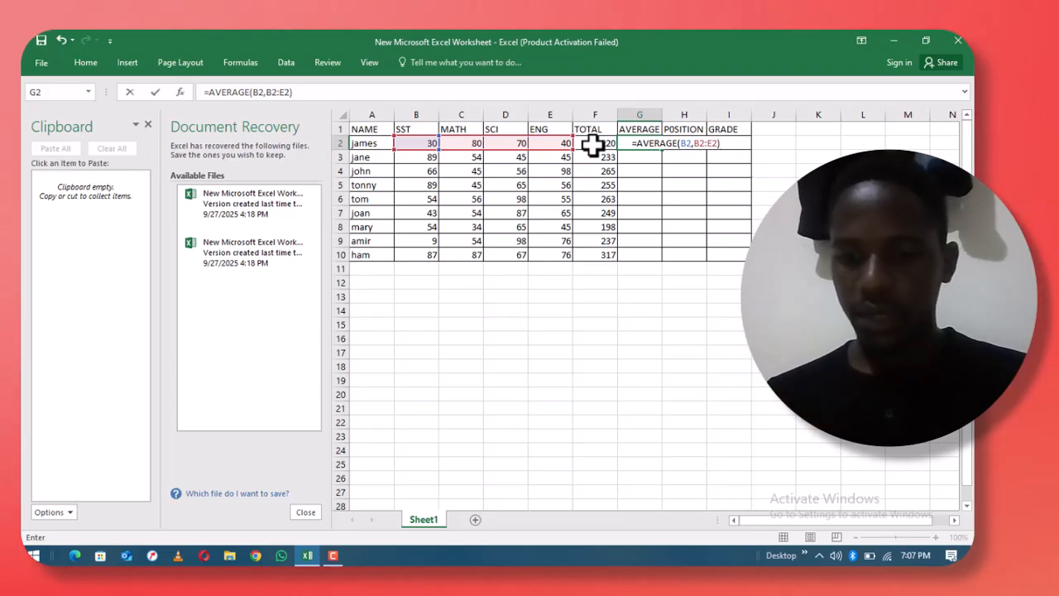
{"action": "key", "text": "Return"}
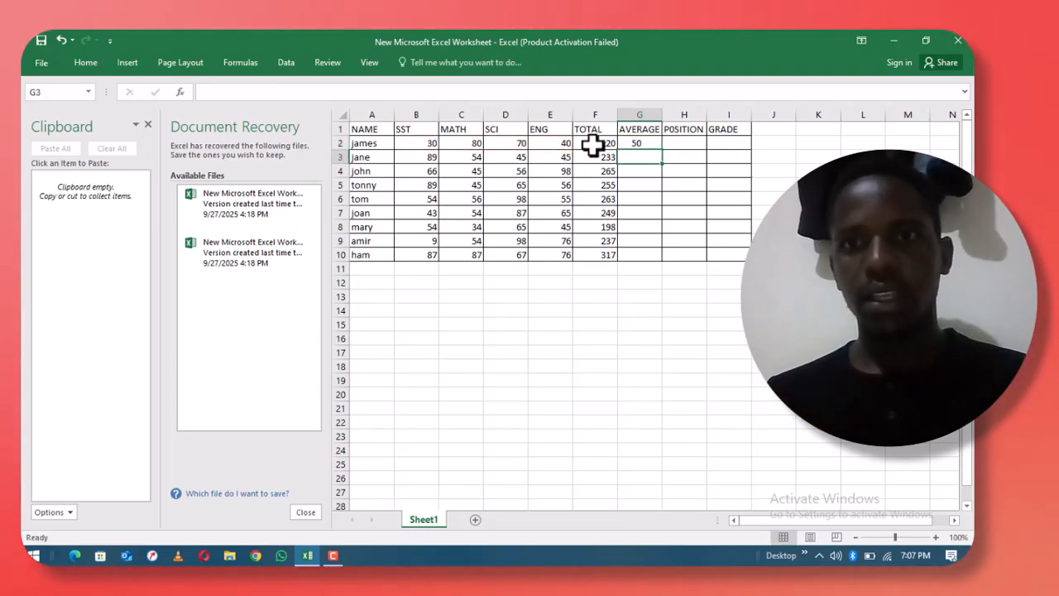
{"action": "left_click", "coordinate": [654, 143]}
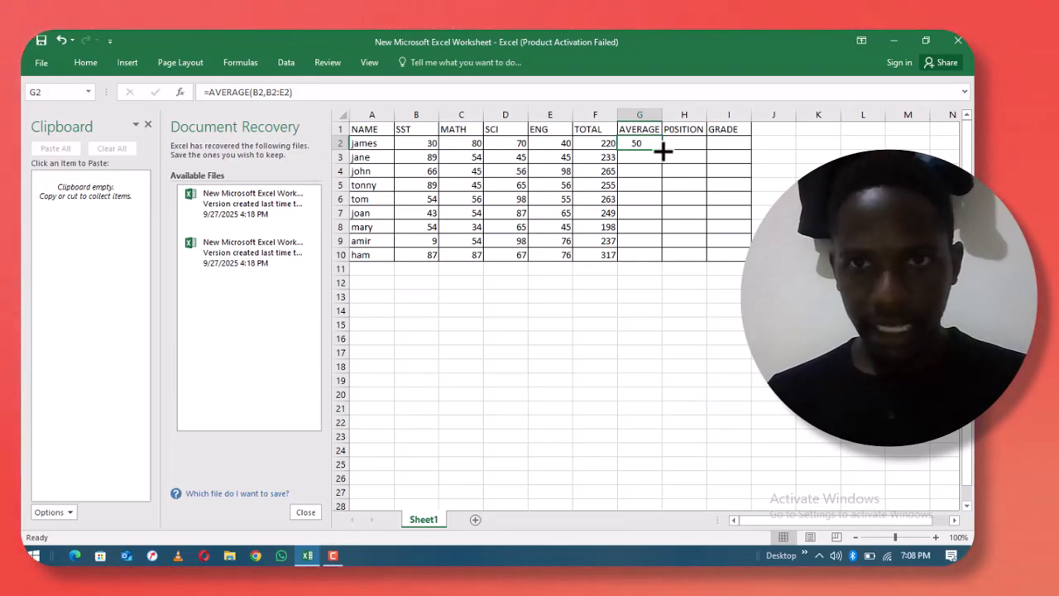
- Autofill the G2 average formula down to G10, giving averages from 49.2 to 80.8
{"action": "double_click", "coordinate": [662, 149]}
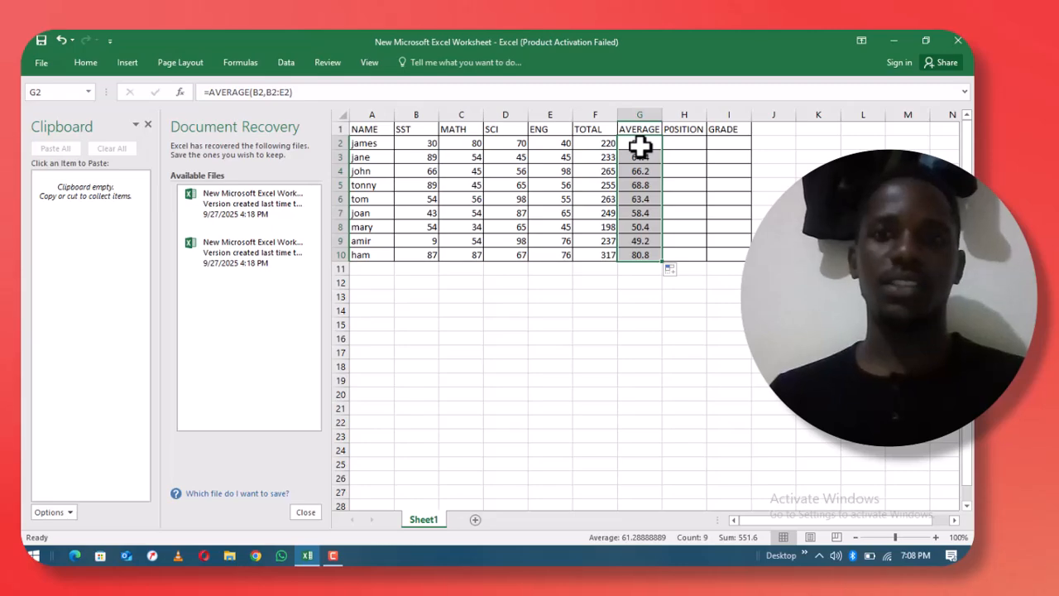
{"action": "left_click", "coordinate": [679, 141]}
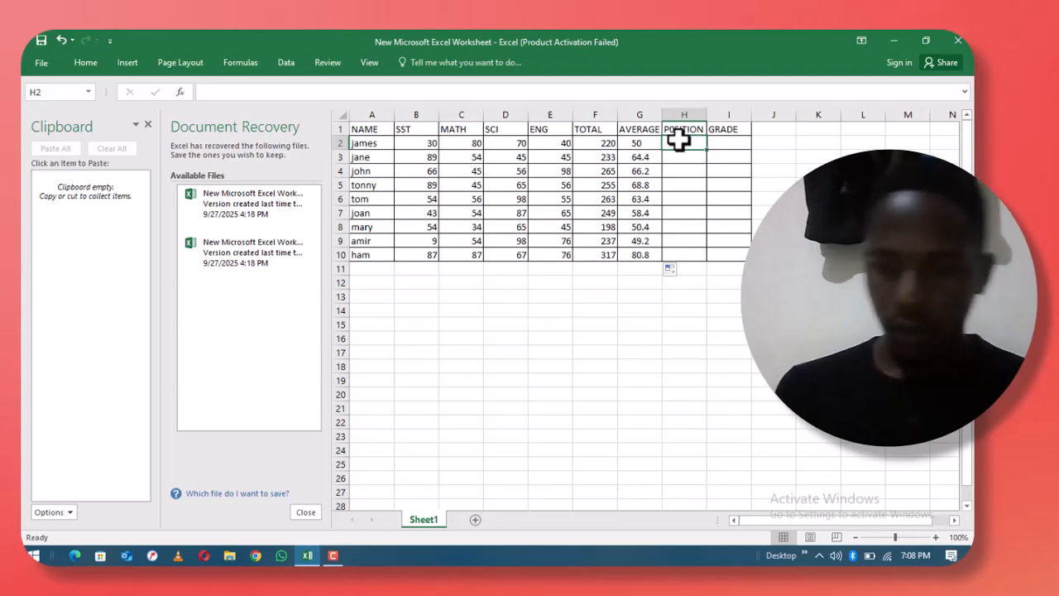
- Enter =RANK(G2,$G$2:$G$10,0) in H2, ranking the first student 8th by average
{"action": "type", "text": "="}
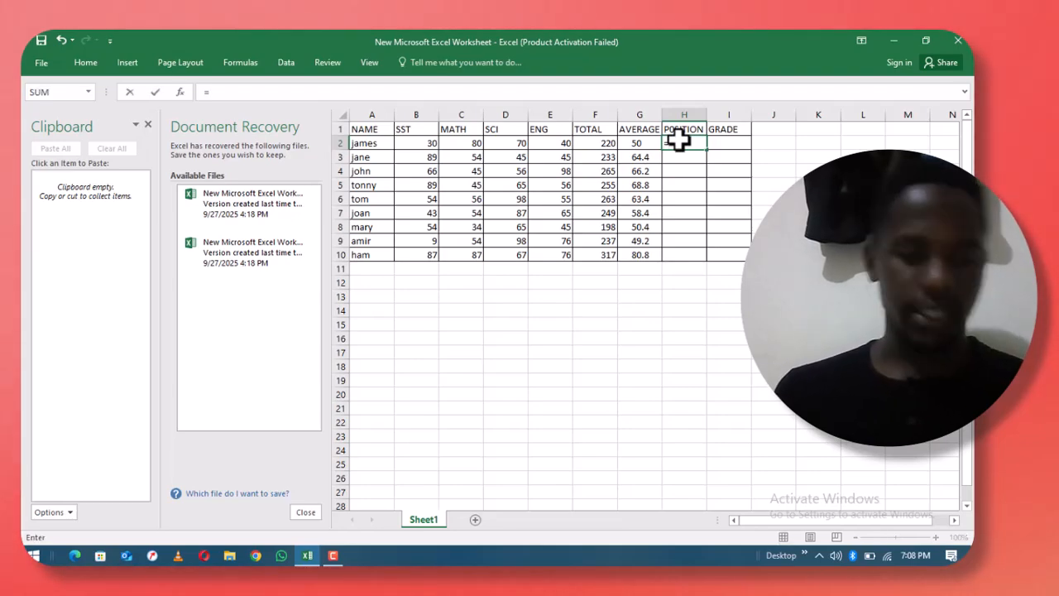
{"action": "type", "text": "ra"}
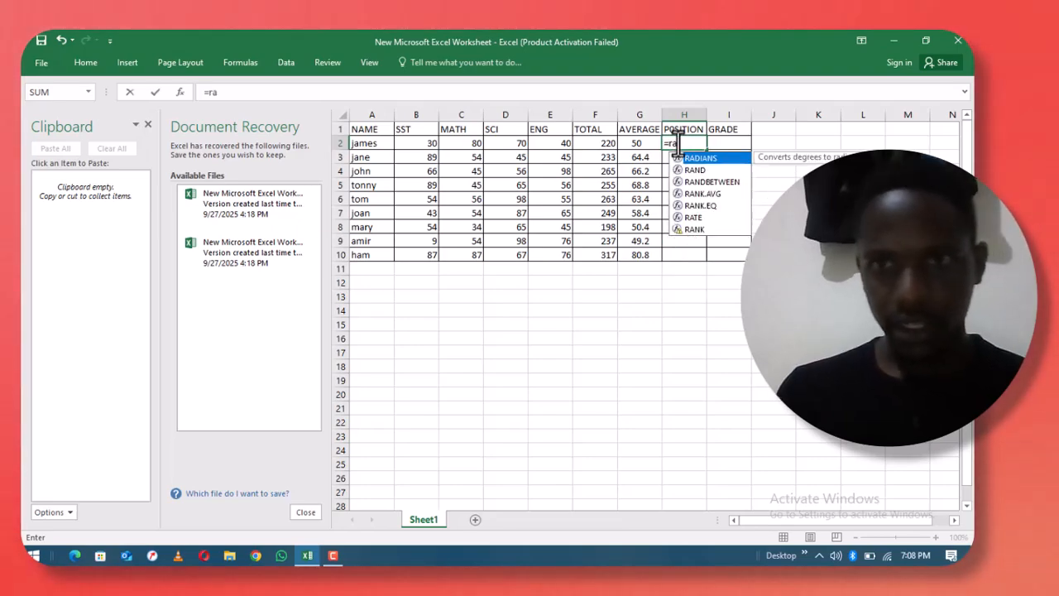
{"action": "left_click", "coordinate": [697, 231]}
{"action": "double_click", "coordinate": [697, 231]}
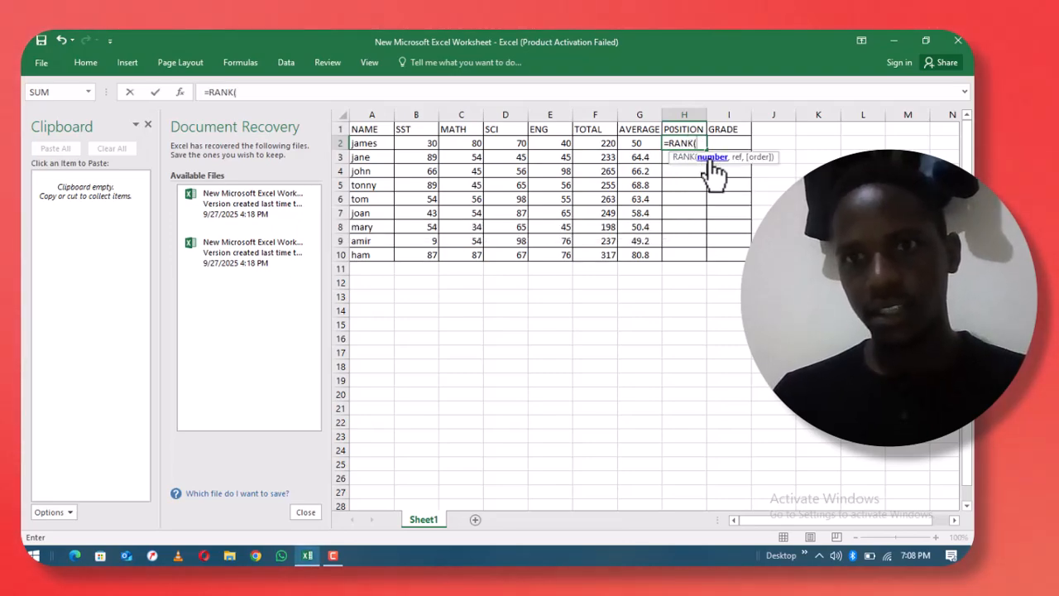
{"action": "left_click", "coordinate": [643, 144]}
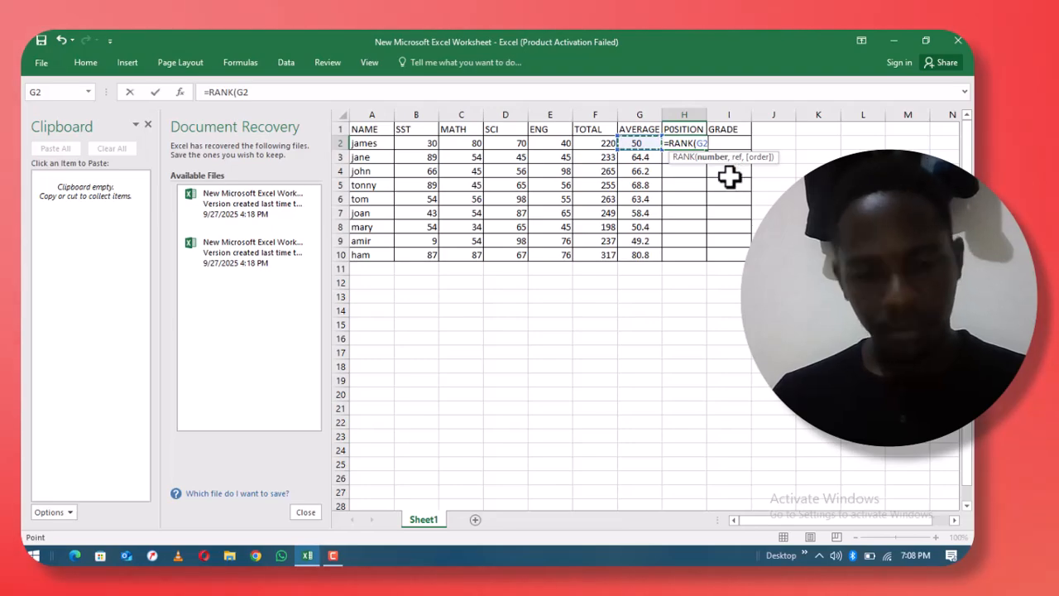
{"action": "type", "text": ","}
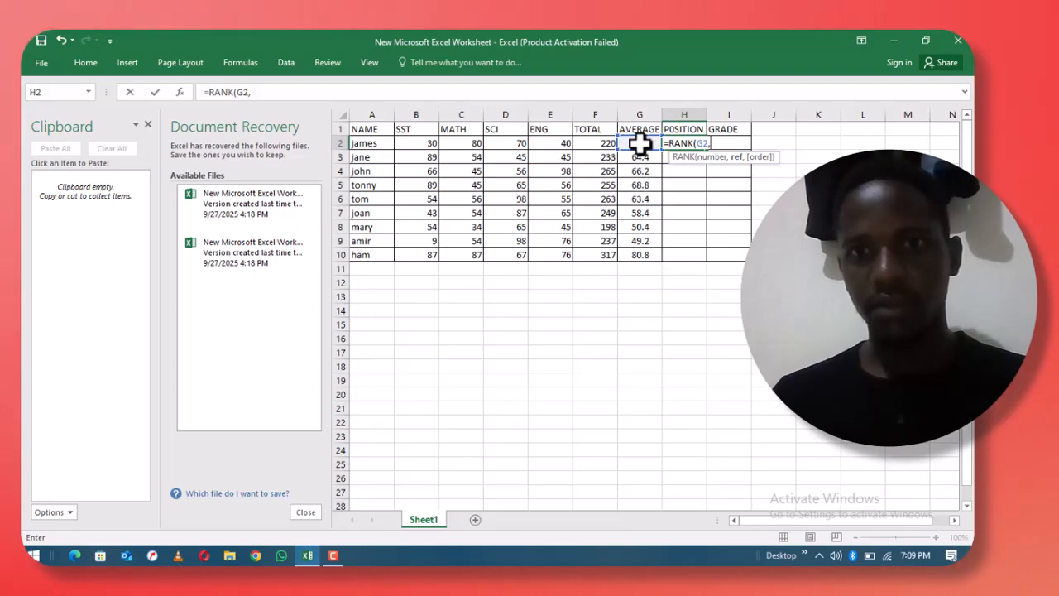
{"action": "left_click_drag", "start_coordinate": [640, 143], "coordinate": [643, 172]}
{"action": "mouse_move", "coordinate": [645, 257]}
{"action": "left_mouse_down"}
{"action": "mouse_move", "coordinate": [643, 284]}
{"action": "mouse_move", "coordinate": [643, 257]}
{"action": "left_mouse_up"}
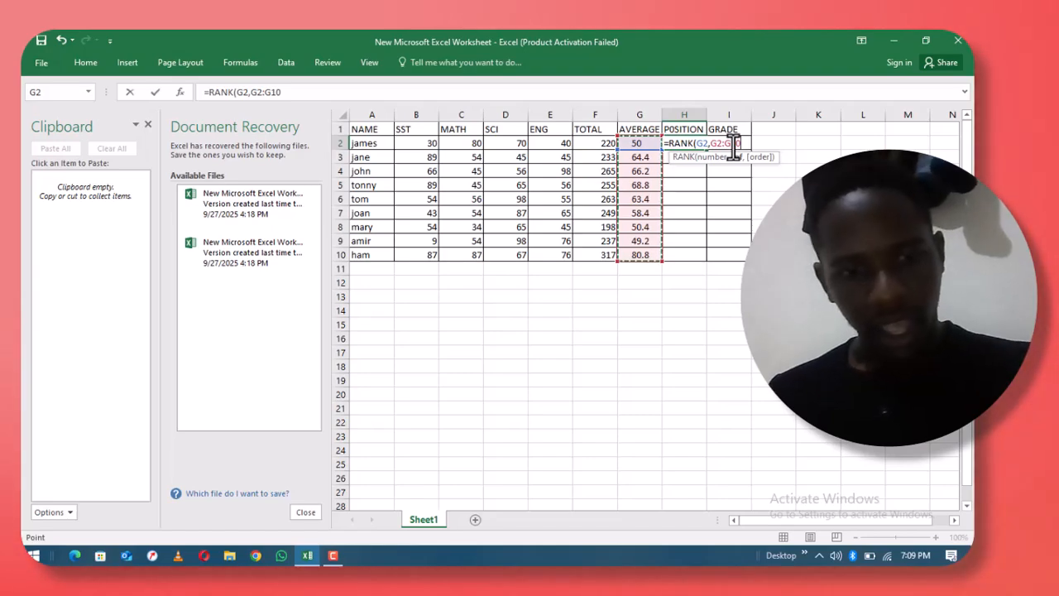
{"action": "key", "text": "F4"}
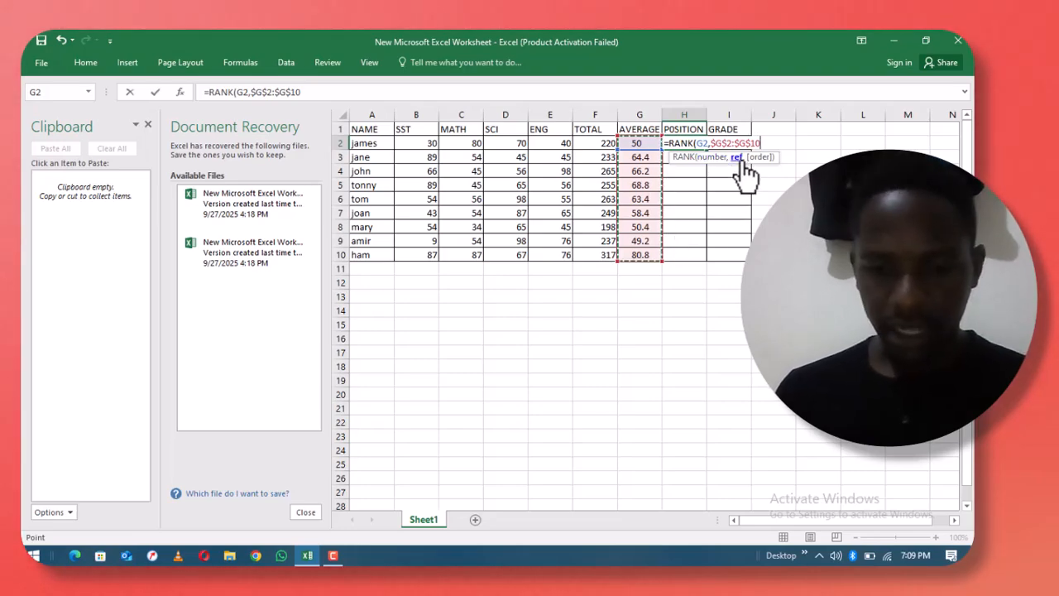
{"action": "type", "text": ","}
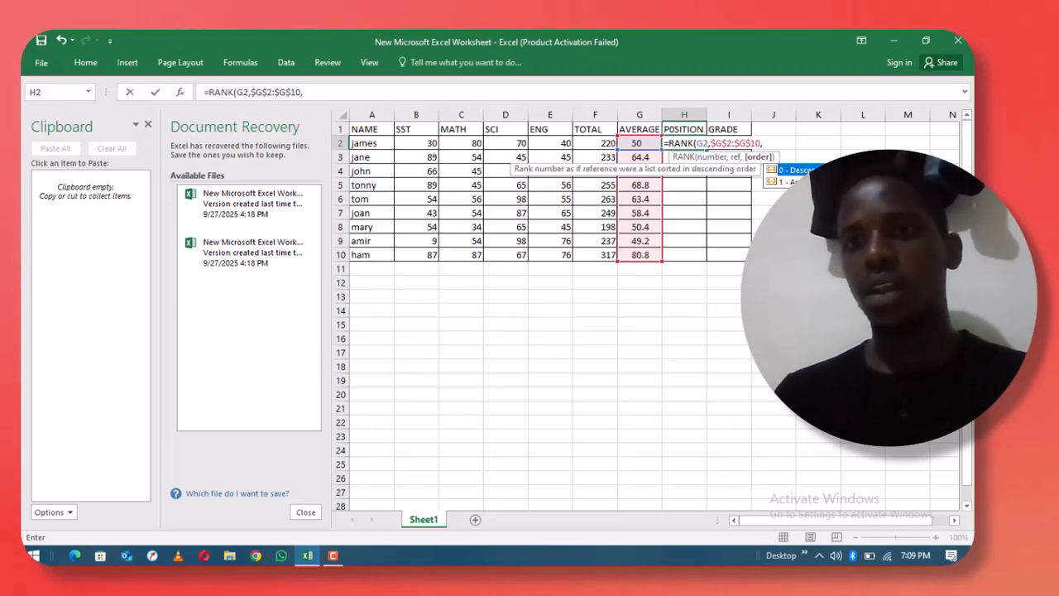
{"action": "double_click", "coordinate": [799, 172]}
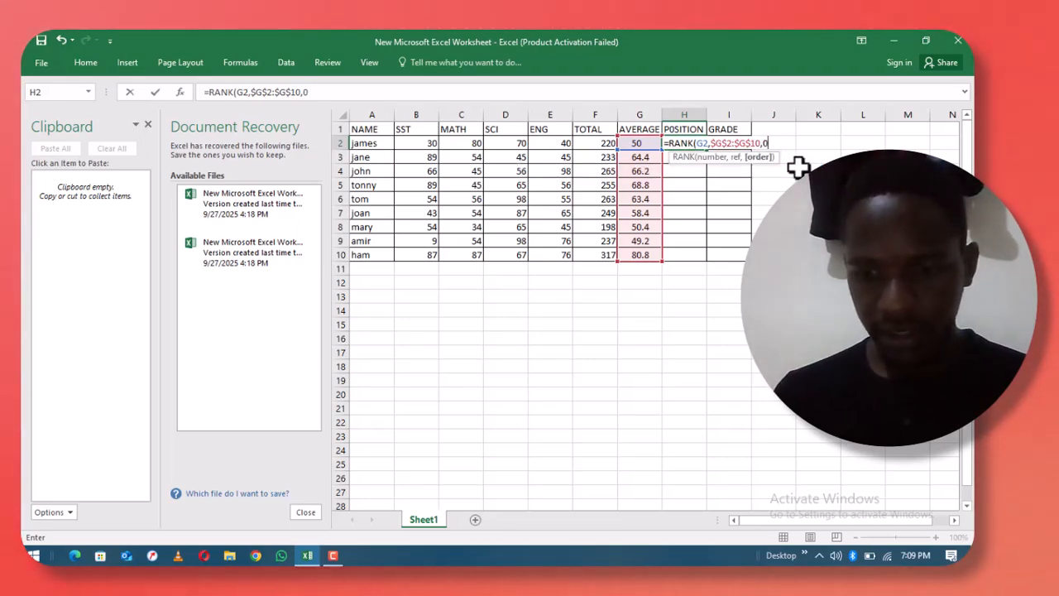
{"action": "type", "text": ")"}
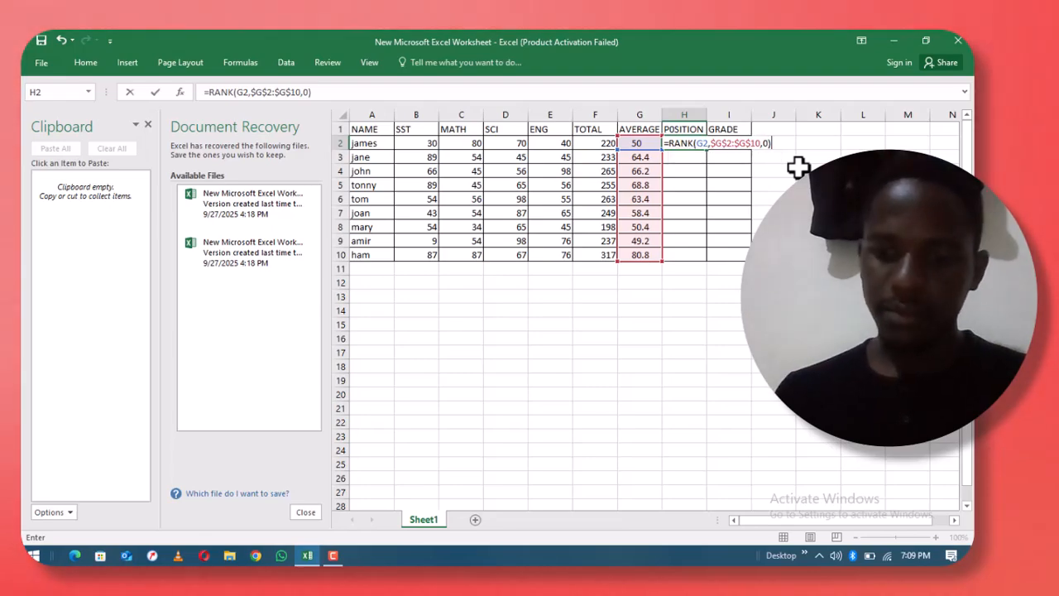
{"action": "key", "text": "Return"}
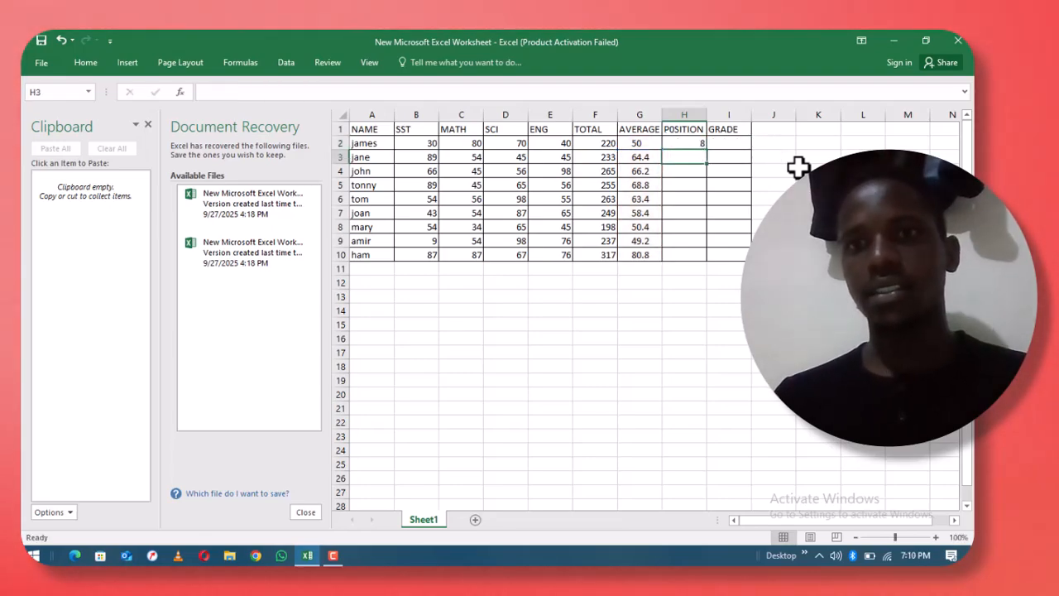
- Copy the H2 rank formula down to H10, ranking all nine students 1 to 9
{"action": "left_click", "coordinate": [695, 142]}
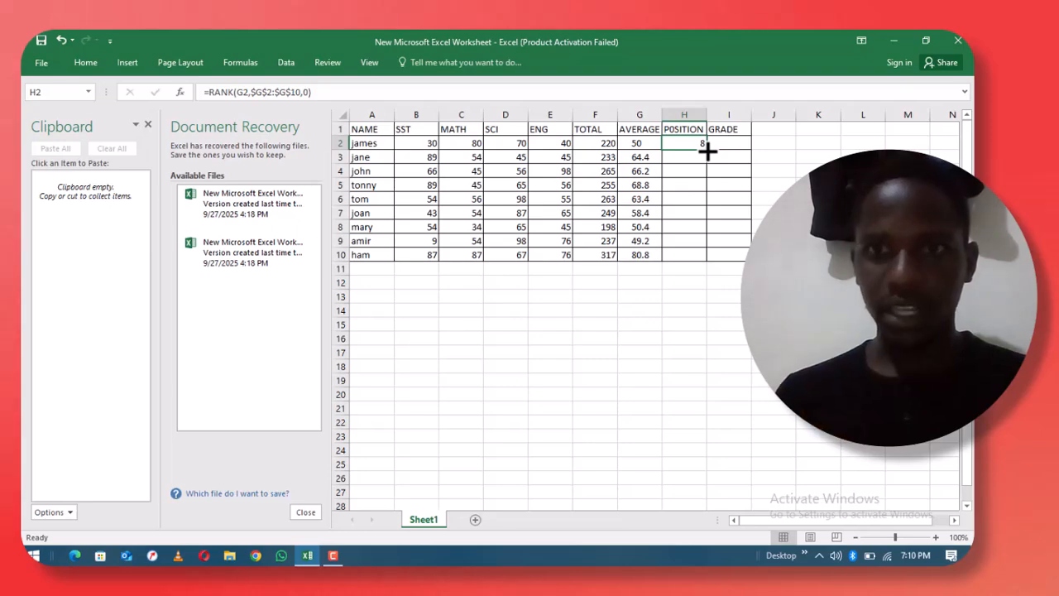
{"action": "double_click", "coordinate": [707, 149]}
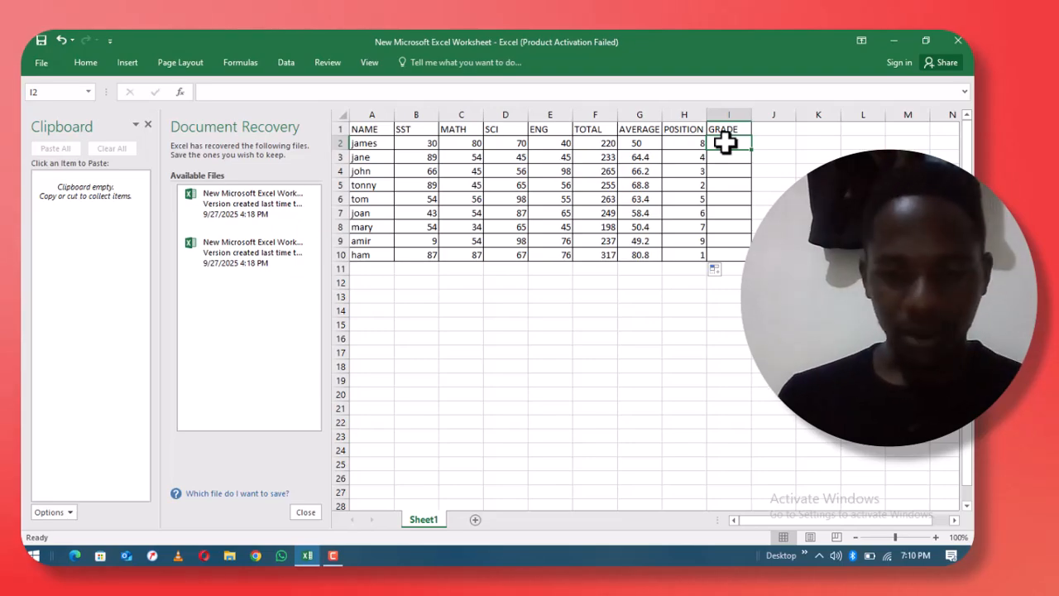
- Begin the I2 grade formula as =IF(G2>80,"D1",IF, correcting the mistyped D characters
{"action": "type", "text": "="}
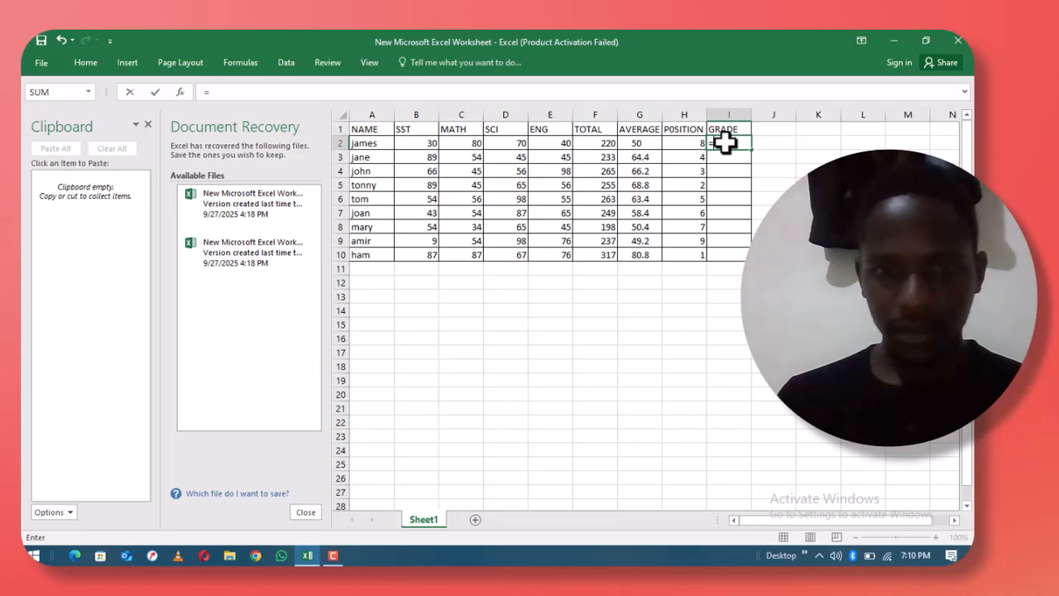
{"action": "type", "text": "i"}
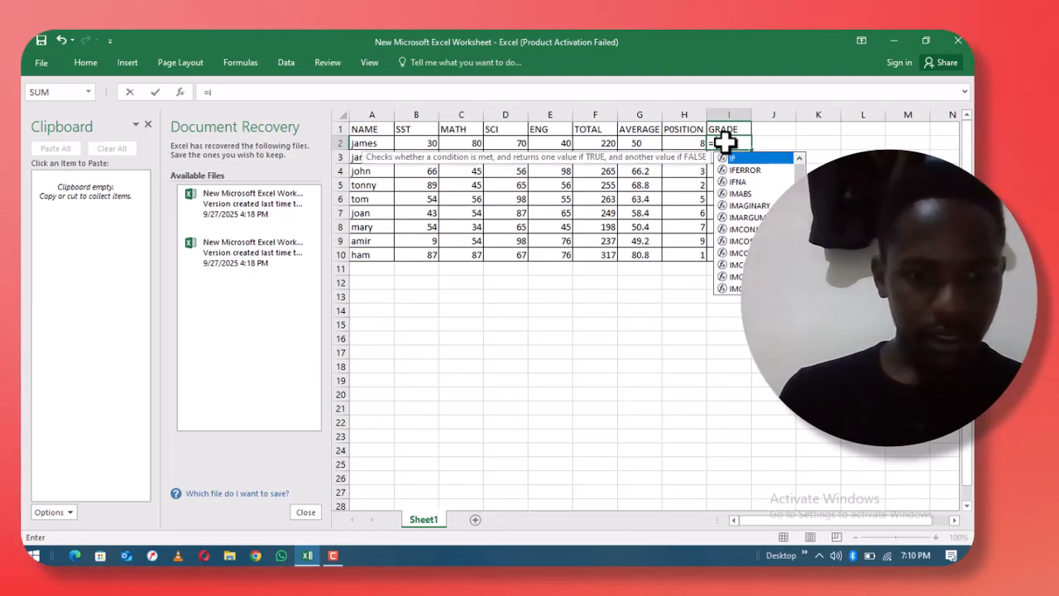
{"action": "type", "text": "f"}
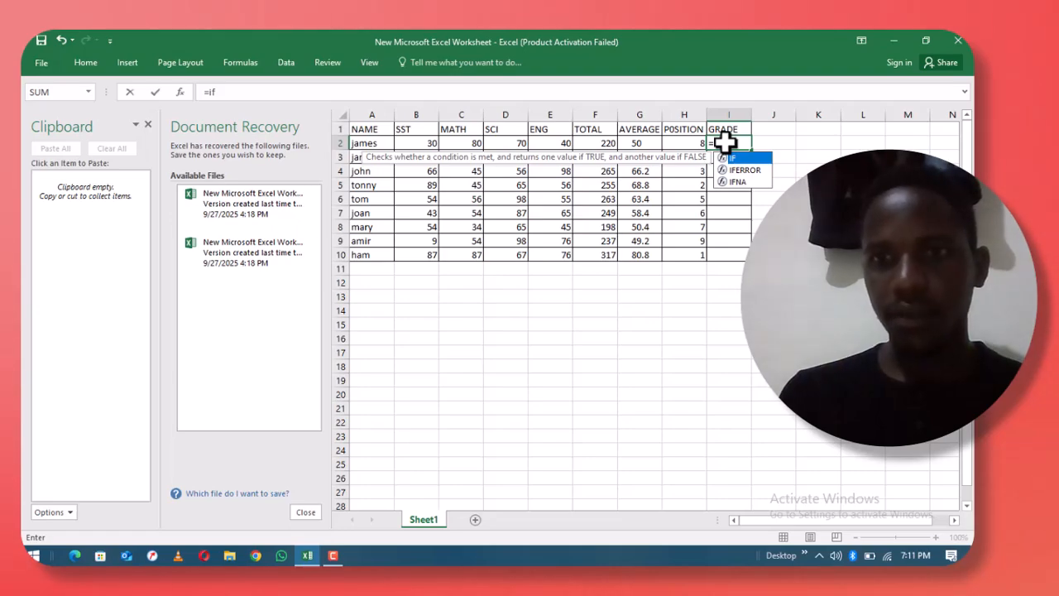
{"action": "double_click", "coordinate": [738, 159]}
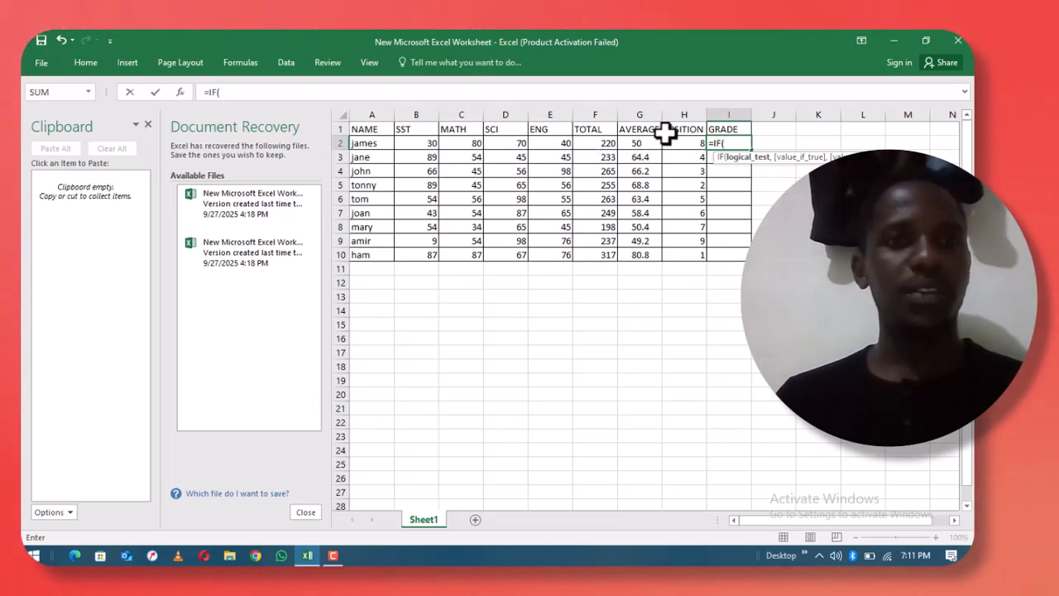
{"action": "left_click", "coordinate": [642, 145]}
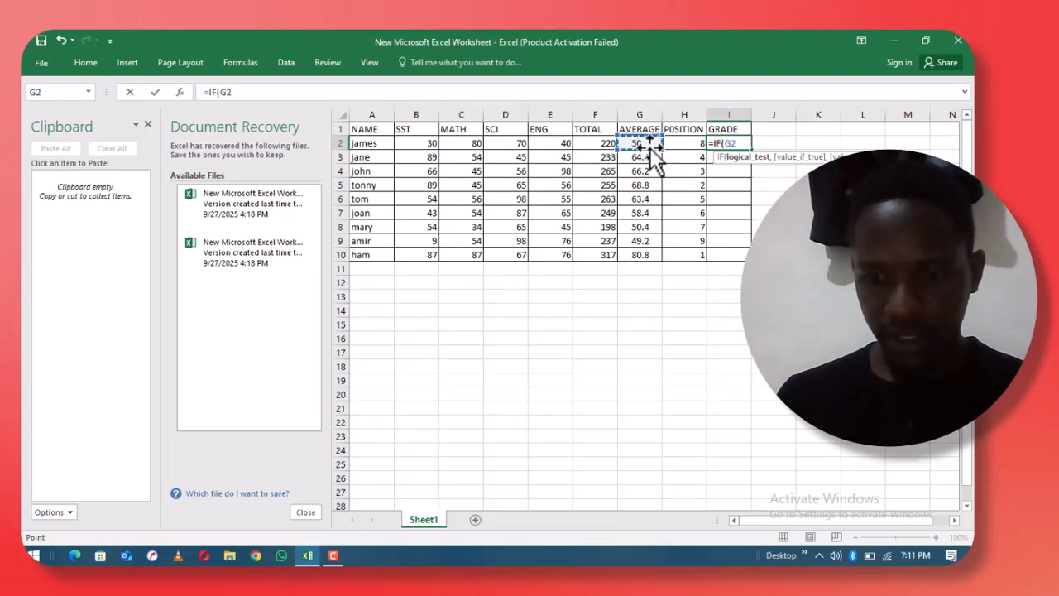
{"action": "type", "text": ">"}
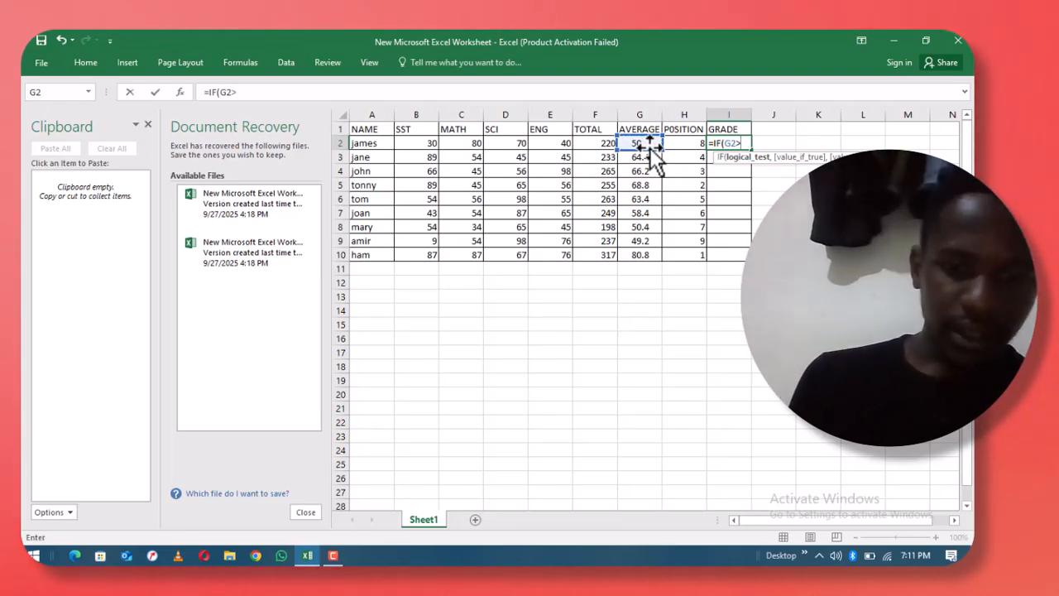
{"action": "type", "text": "80"}
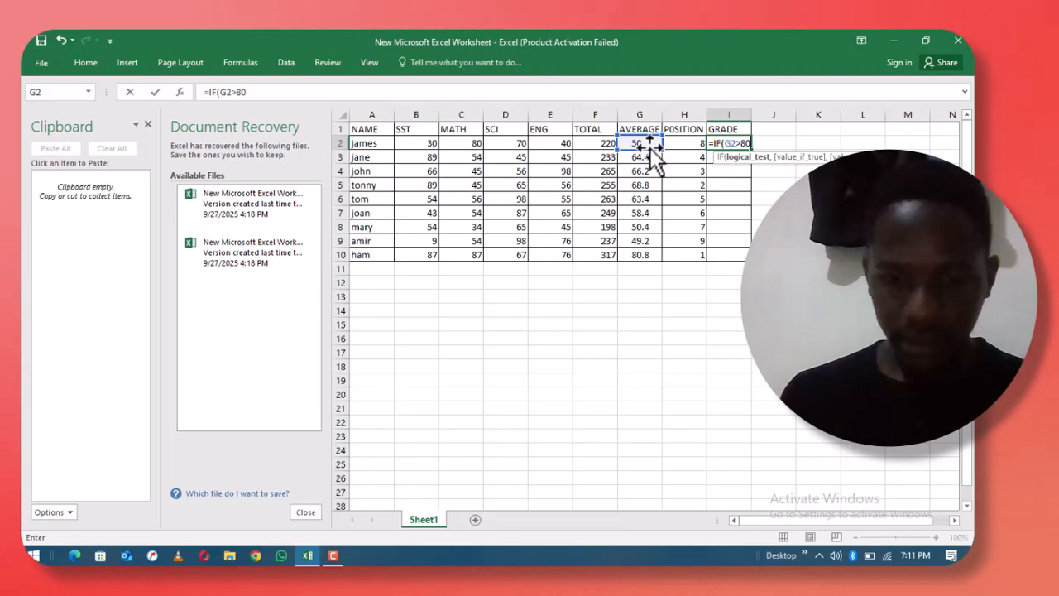
{"action": "type", "text": ",,"}
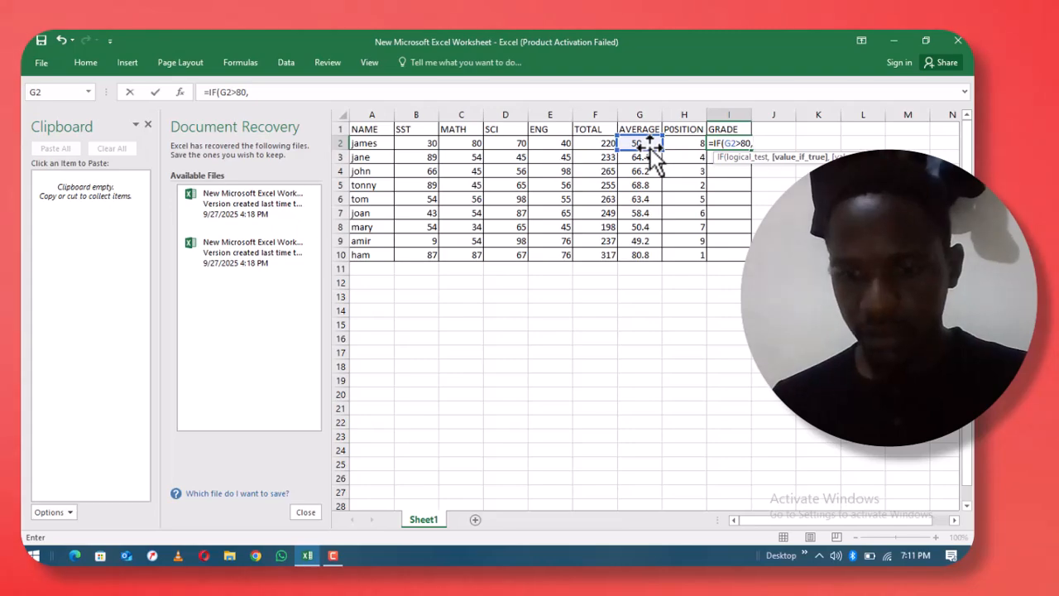
{"action": "type", "text": "\""}
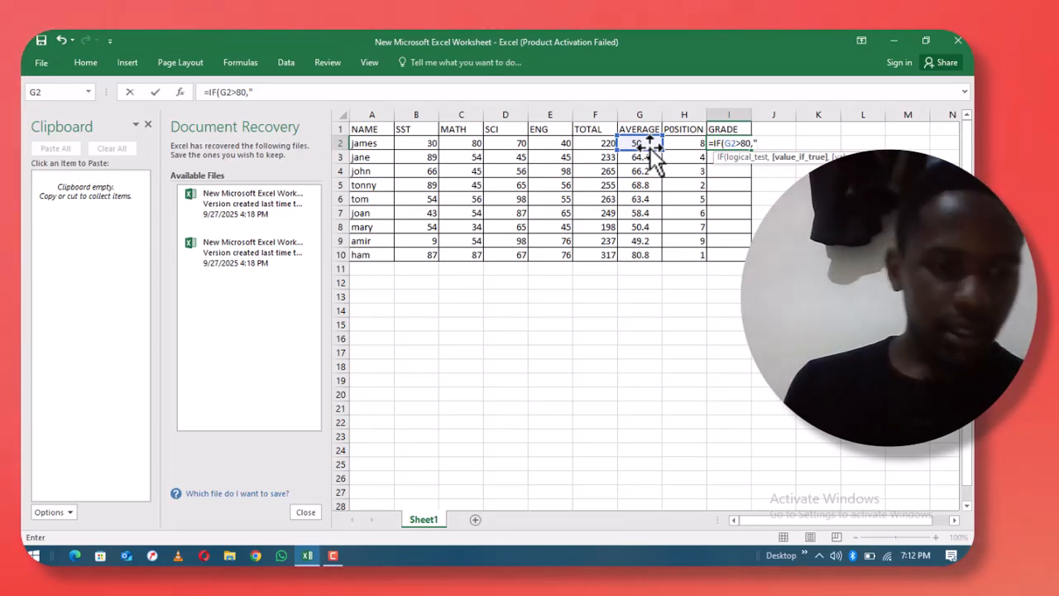
{"action": "type", "text": "D"}
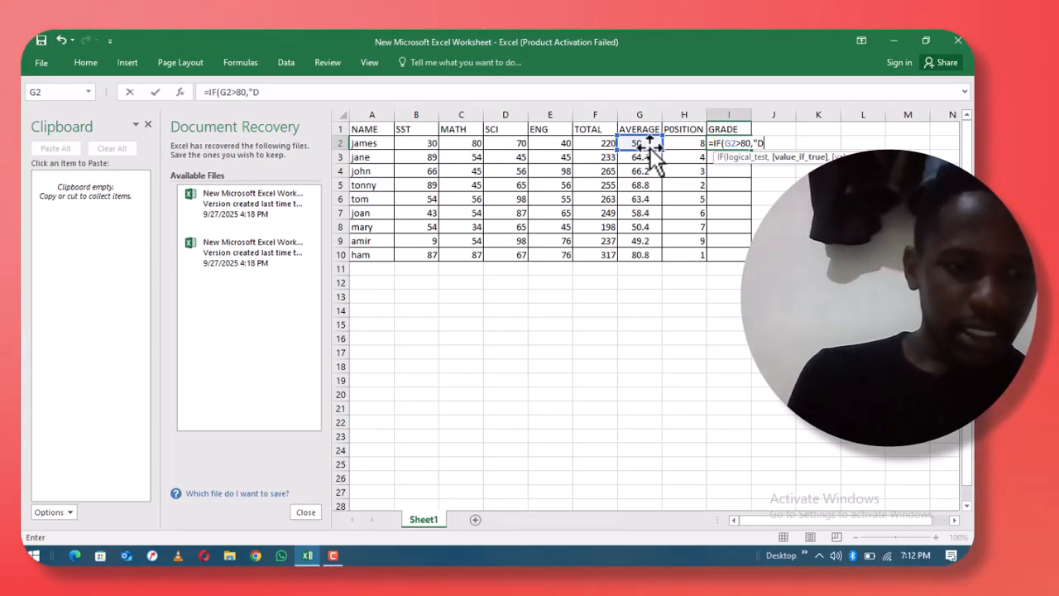
{"action": "type", "text": "DDDDDDDDDDDDDD1"}
{"action": "key", "text": "BackSpace"}
{"action": "key", "text": "BackSpace"}
{"action": "key", "text": "BackSpace"}
{"action": "key", "text": "BackSpace"}
{"action": "key", "text": "BackSpace"}
{"action": "key", "text": "BackSpace"}
{"action": "key", "text": "BackSpace"}
{"action": "key", "text": "BackSpace"}
{"action": "key", "text": "BackSpace"}
{"action": "key", "text": "BackSpace"}
{"action": "key", "text": "BackSpace"}
{"action": "key", "text": "BackSpace"}
{"action": "key", "text": "BackSpace"}
{"action": "key", "text": "BackSpace"}
{"action": "key", "text": "BackSpace"}
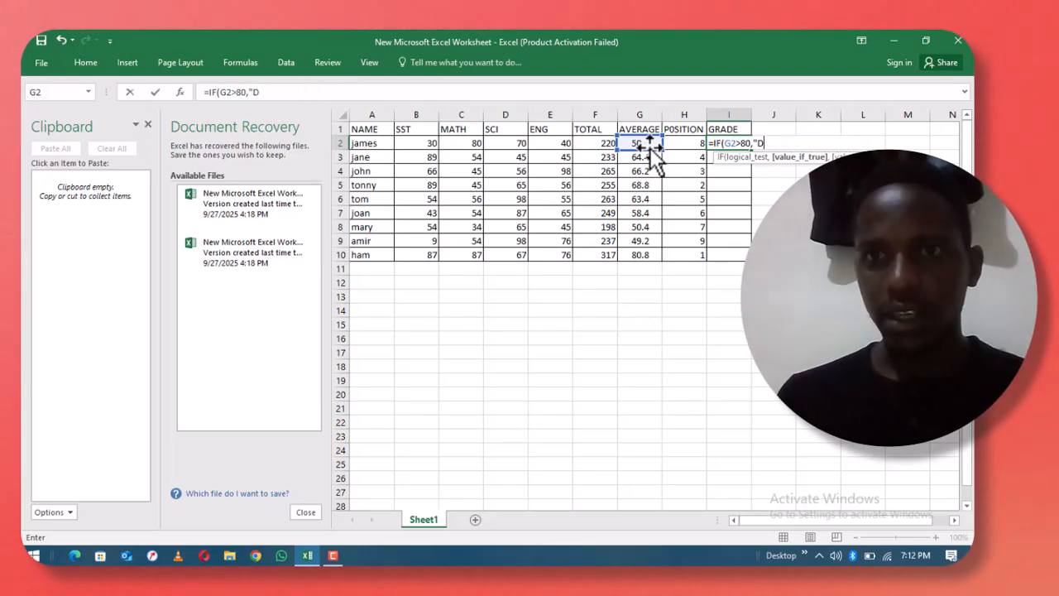
{"action": "type", "text": "1"}
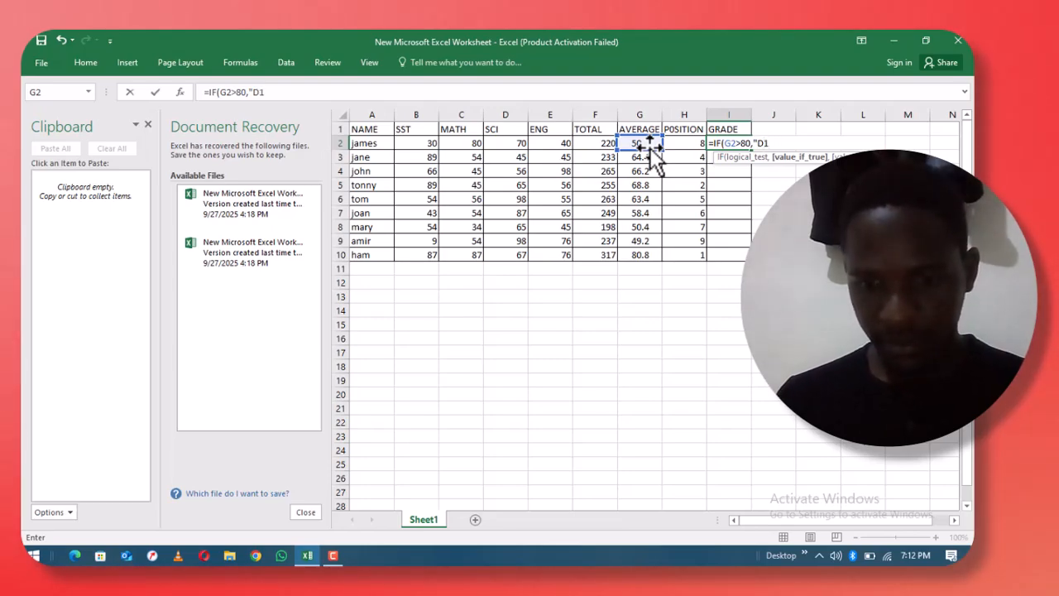
{"action": "type", "text": "\""}
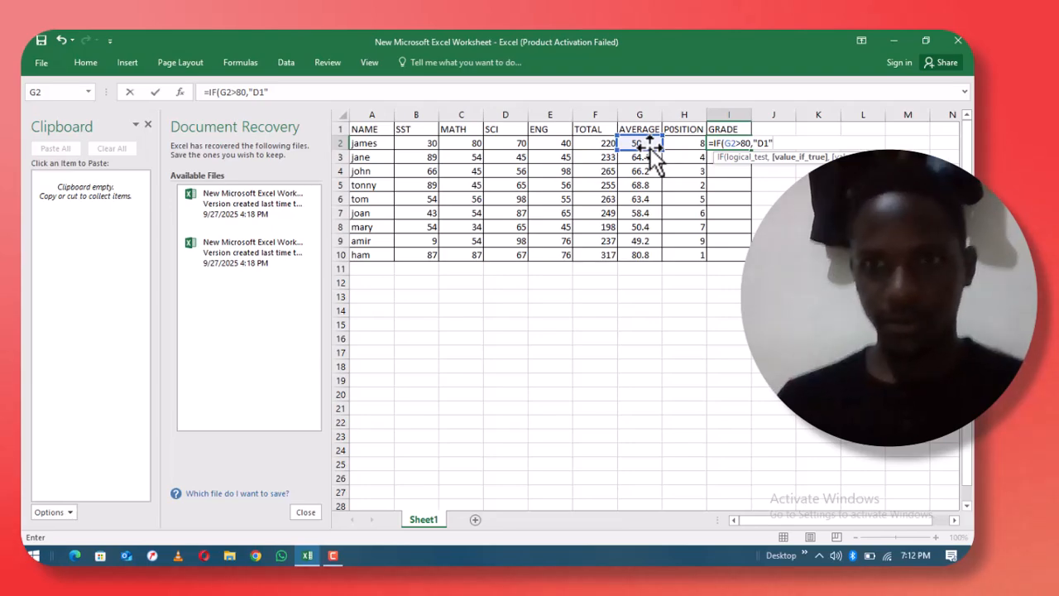
{"action": "type", "text": ","}
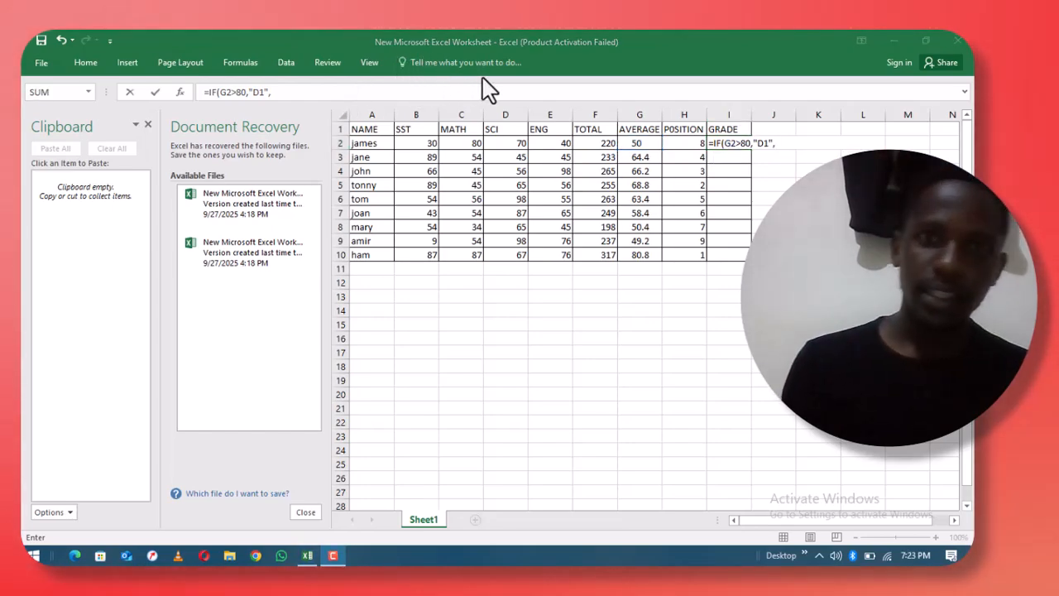
{"action": "left_click", "coordinate": [773, 145]}
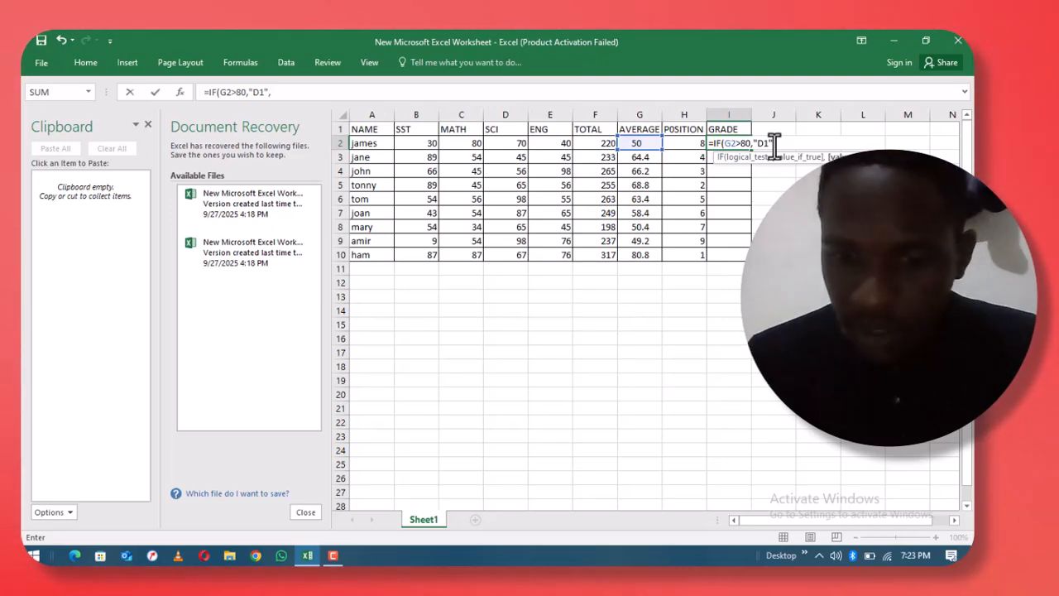
{"action": "type", "text": "IF"}
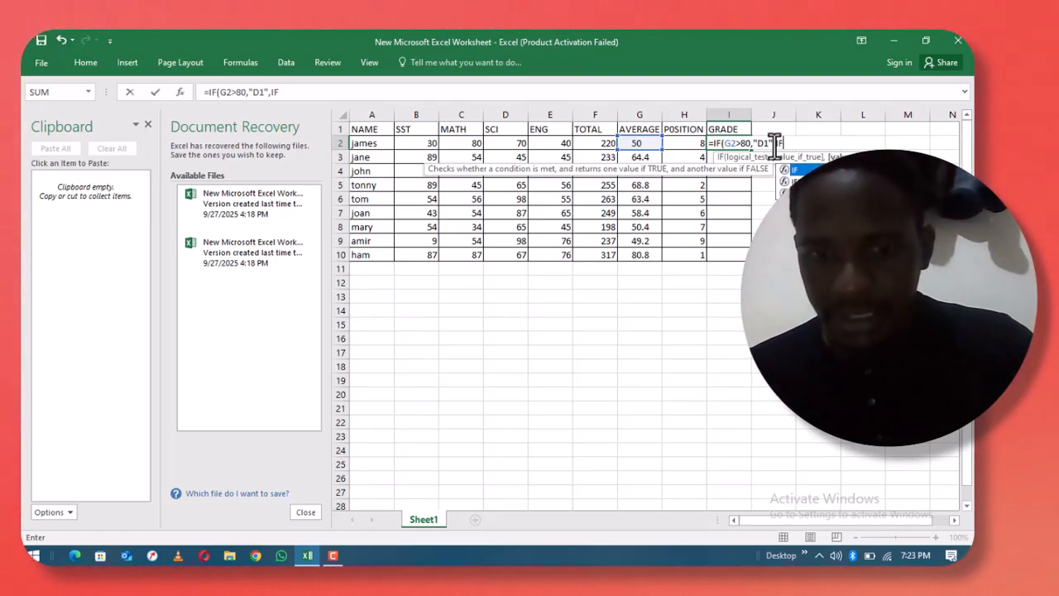
- Add the nested test IF(G2>75,"D2", to the I2 grade formula
{"action": "type", "text": "("}
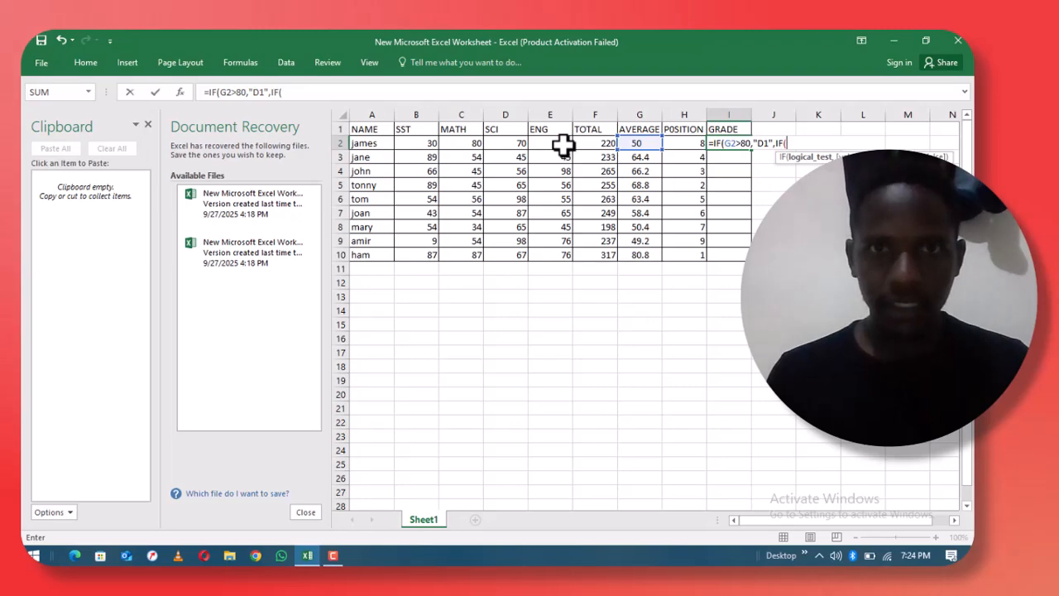
{"action": "left_click", "coordinate": [645, 143]}
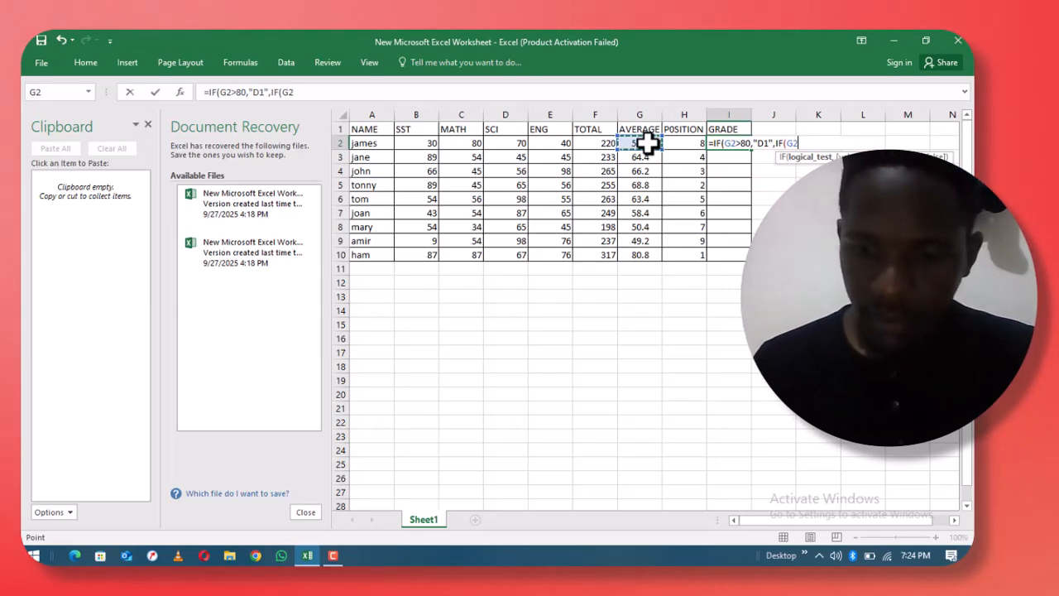
{"action": "type", "text": ">"}
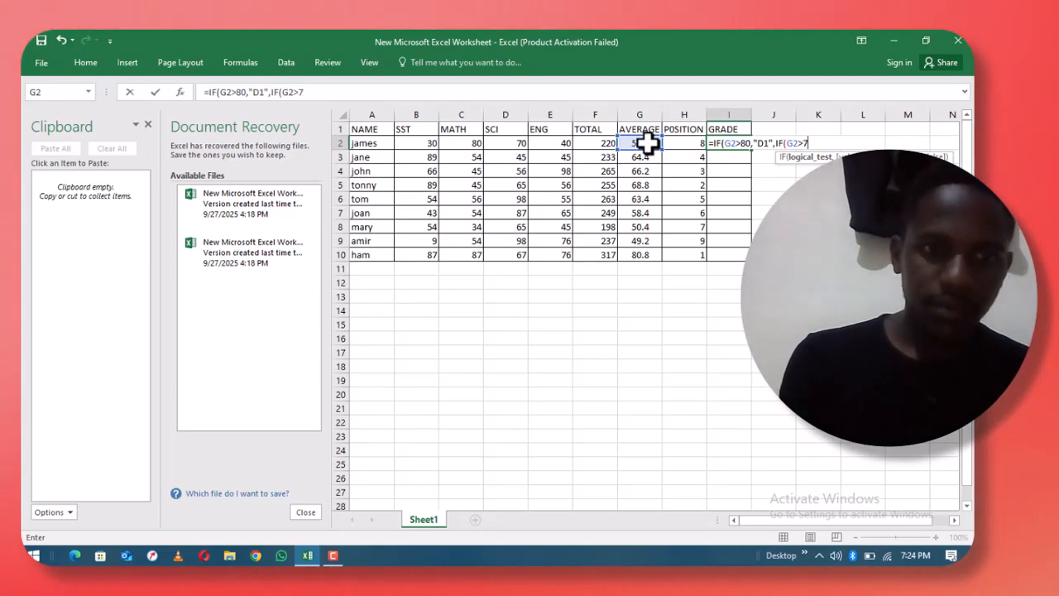
{"action": "type", "text": "75"}
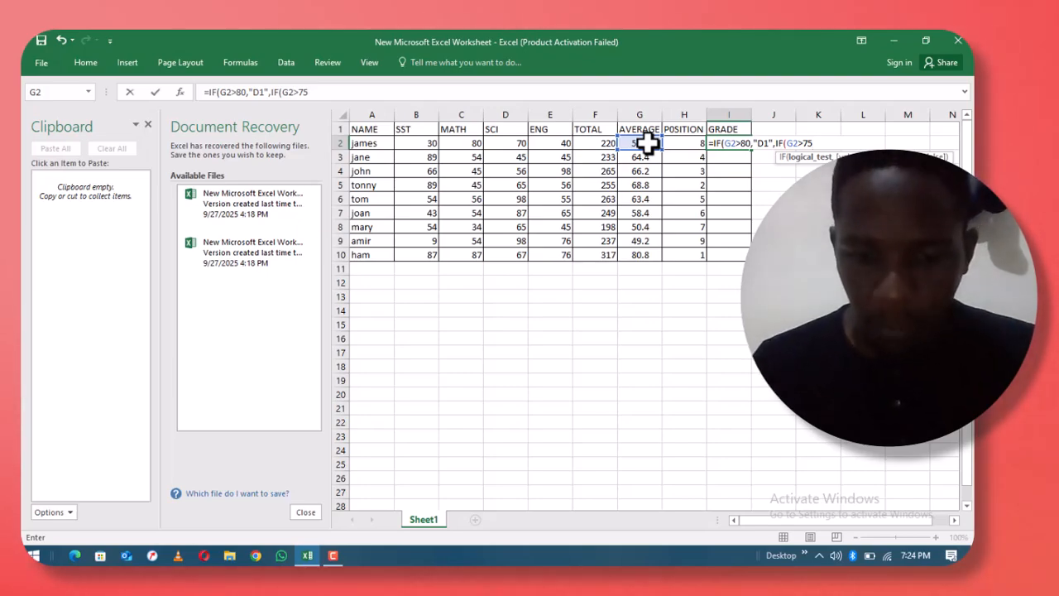
{"action": "type", "text": ","}
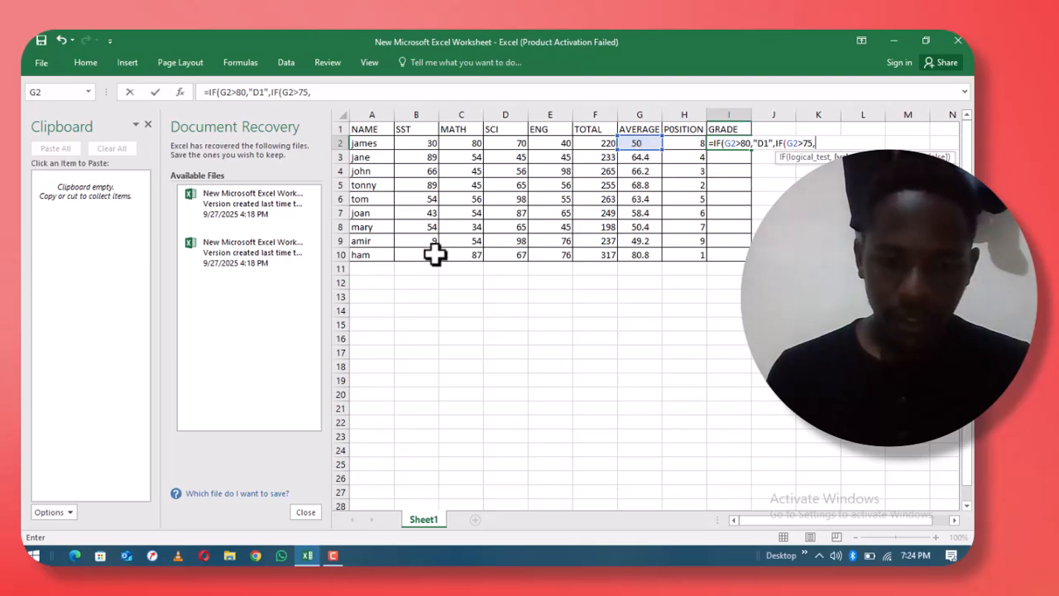
{"action": "type", "text": "\""}
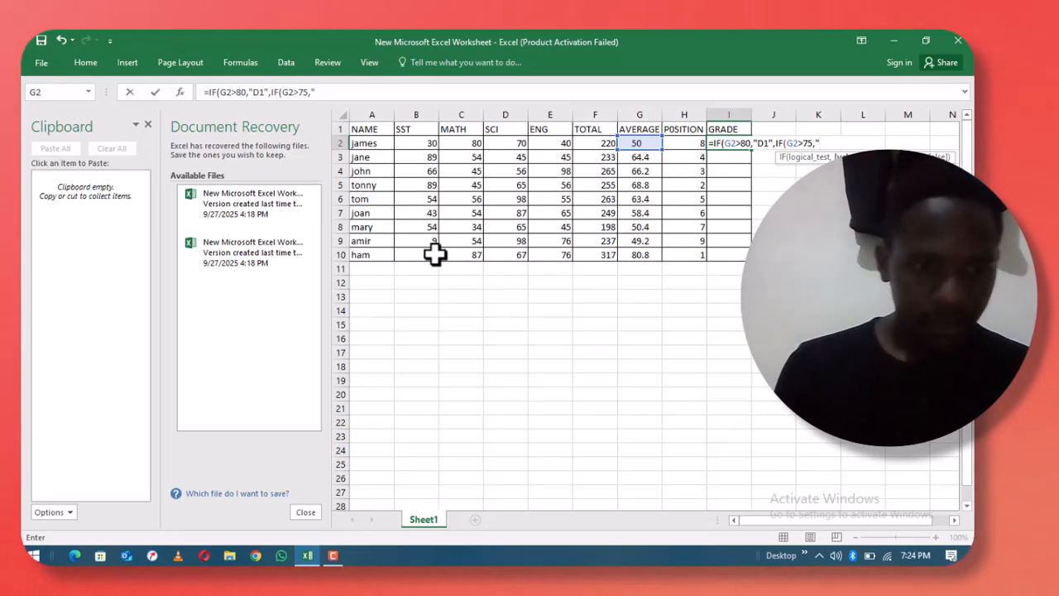
{"action": "type", "text": "D2\""}
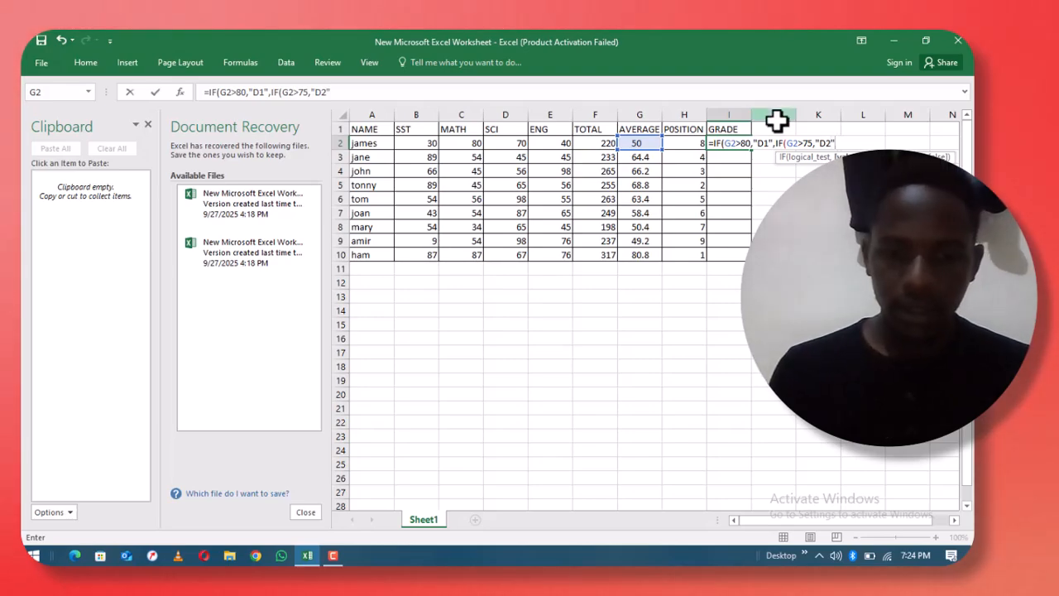
{"action": "type", "text": ","}
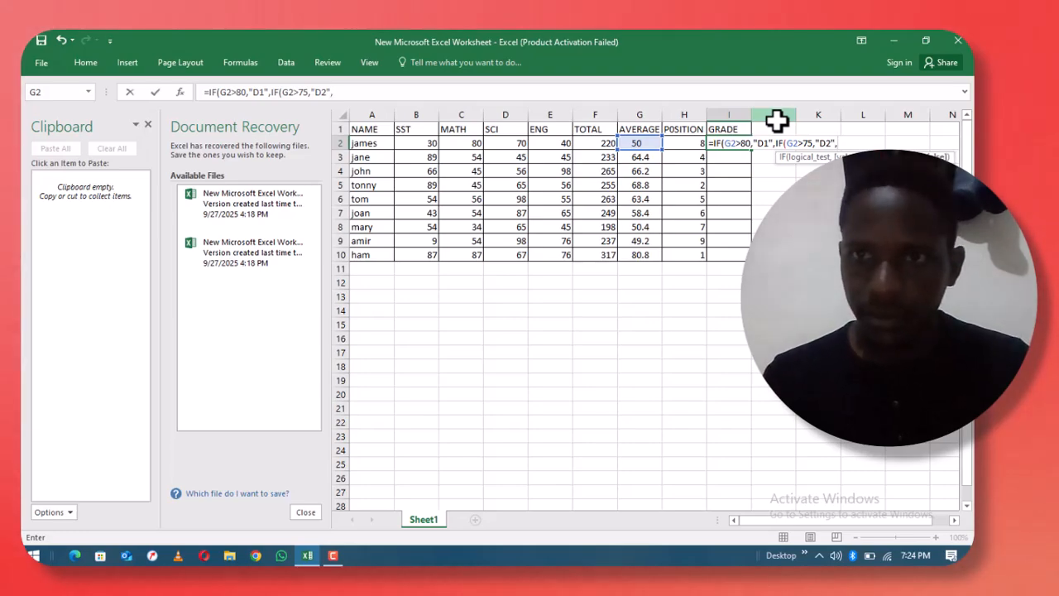
{"action": "type", "text": "J4F"}
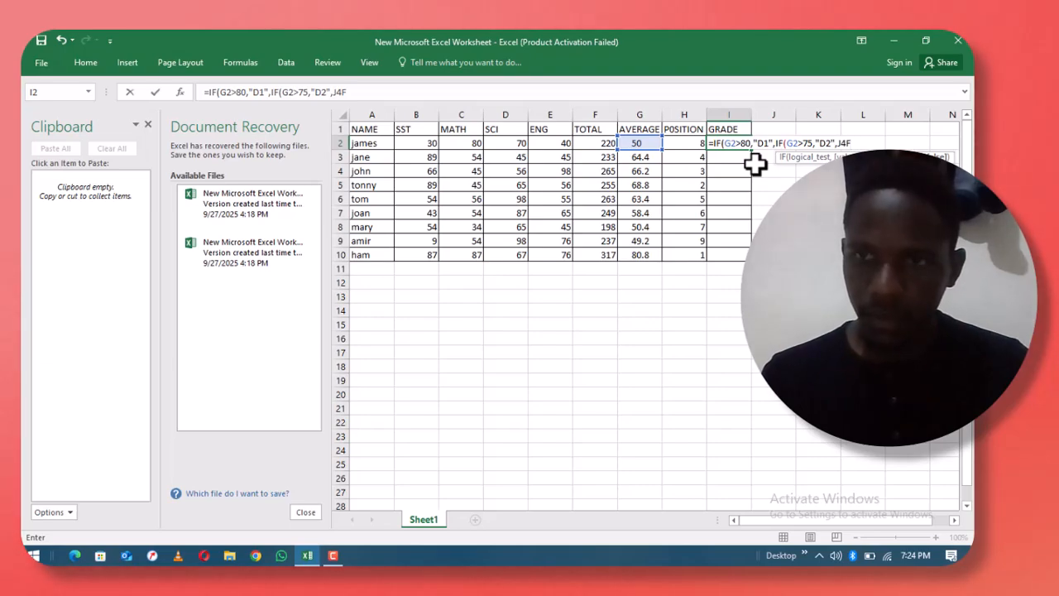
{"action": "key", "text": "BackSpace"}
{"action": "key", "text": "BackSpace"}
{"action": "key", "text": "BackSpace"}
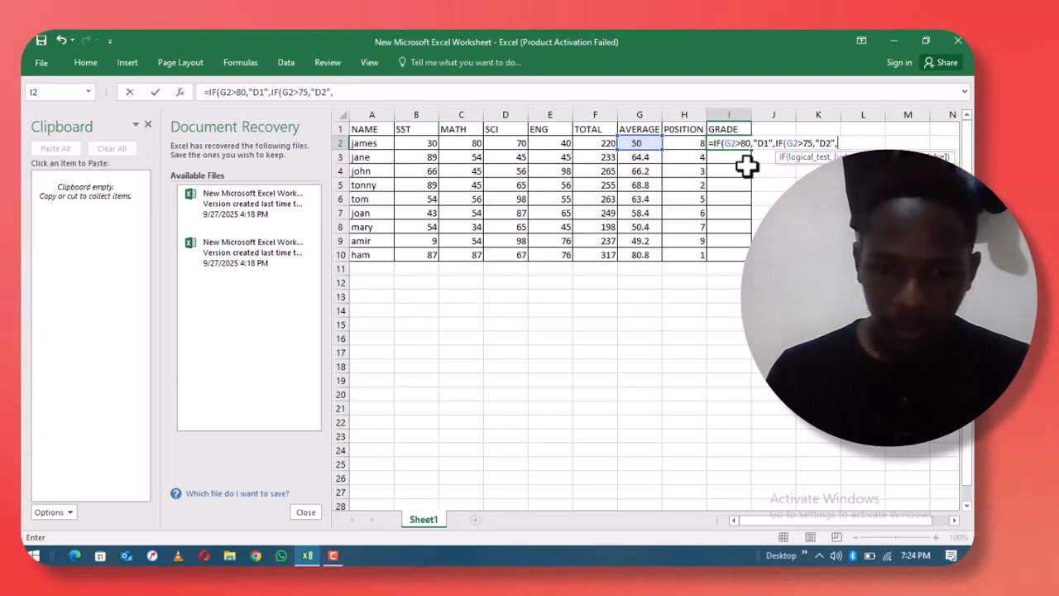
- Remove the stray M15 reference and add the test IF(G2>70,"C3",IF( to the grade formula
{"action": "type", "text": "IF"}
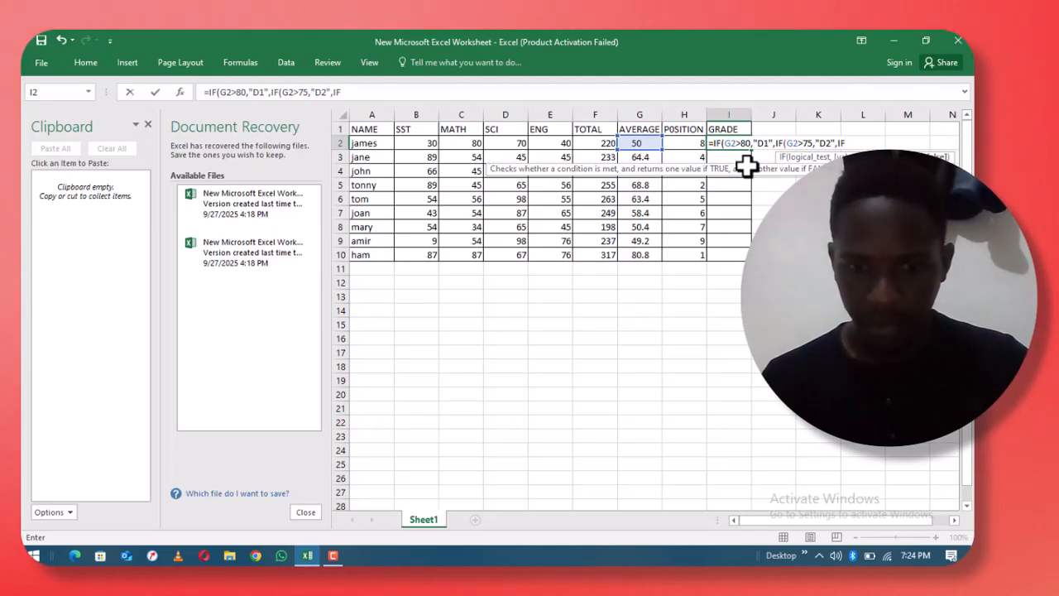
{"action": "type", "text": "("}
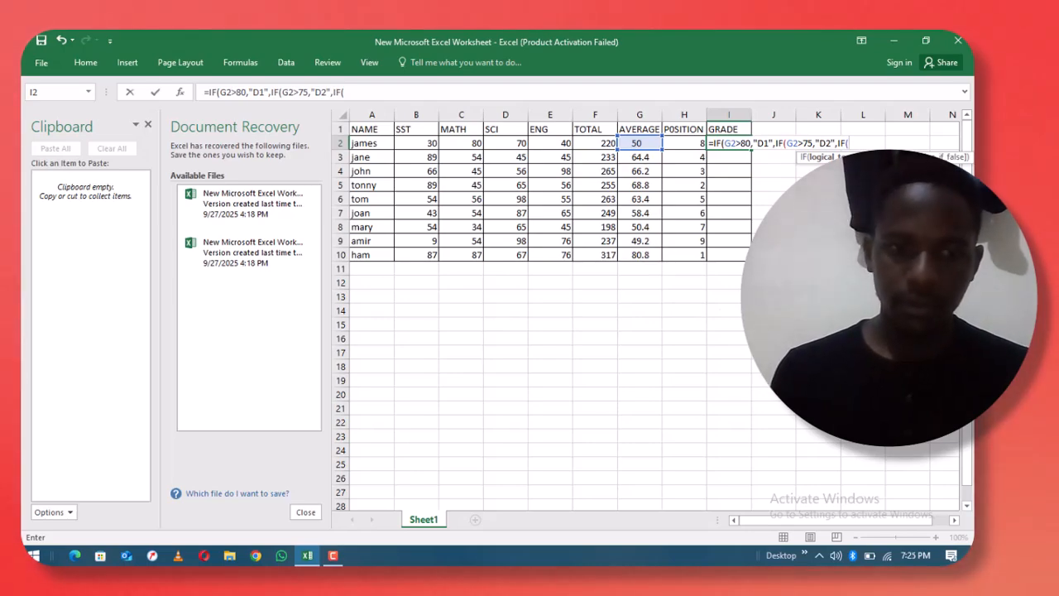
{"action": "left_click", "coordinate": [908, 324]}
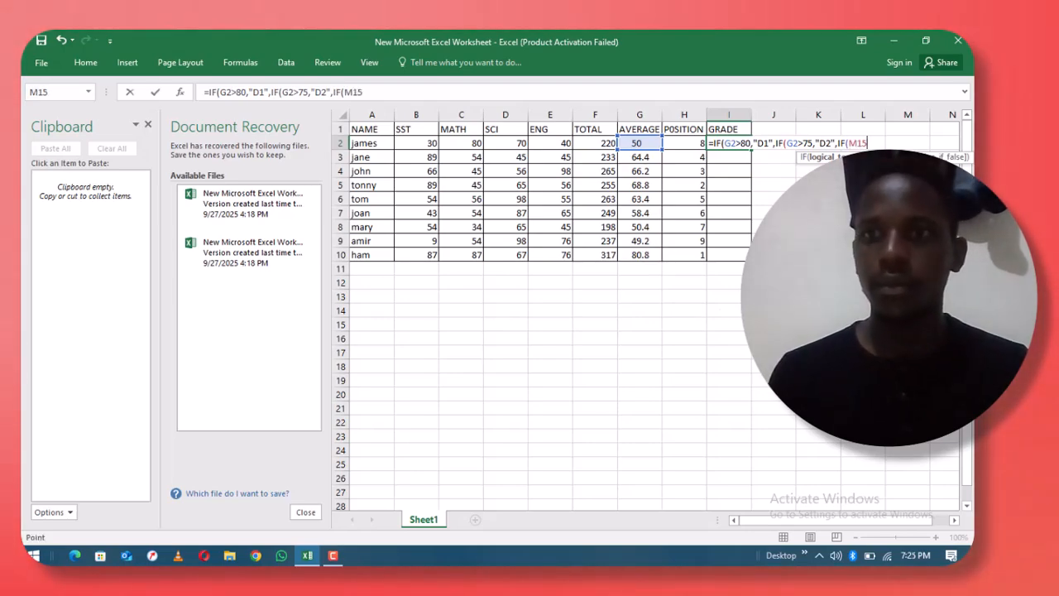
{"action": "key", "text": "BackSpace"}
{"action": "key", "text": "BackSpace"}
{"action": "key", "text": "BackSpace"}
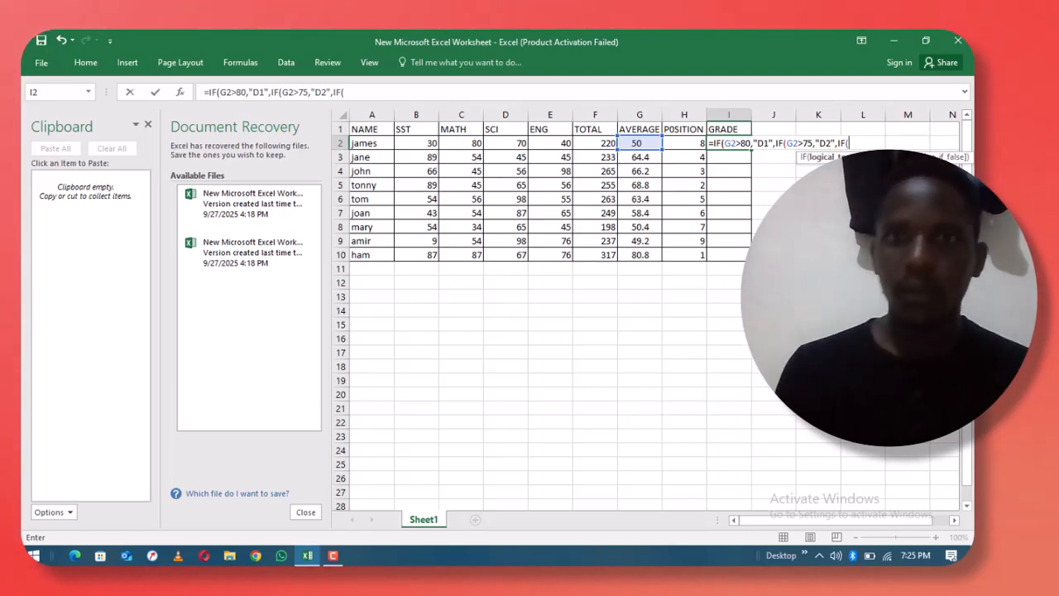
{"action": "left_click", "coordinate": [631, 144]}
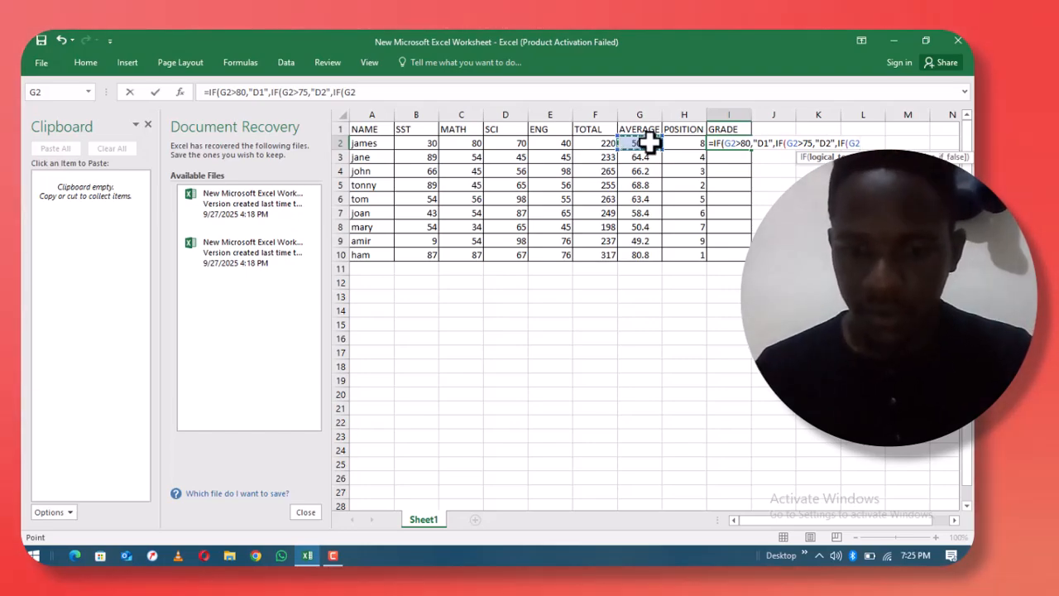
{"action": "type", "text": ">7"}
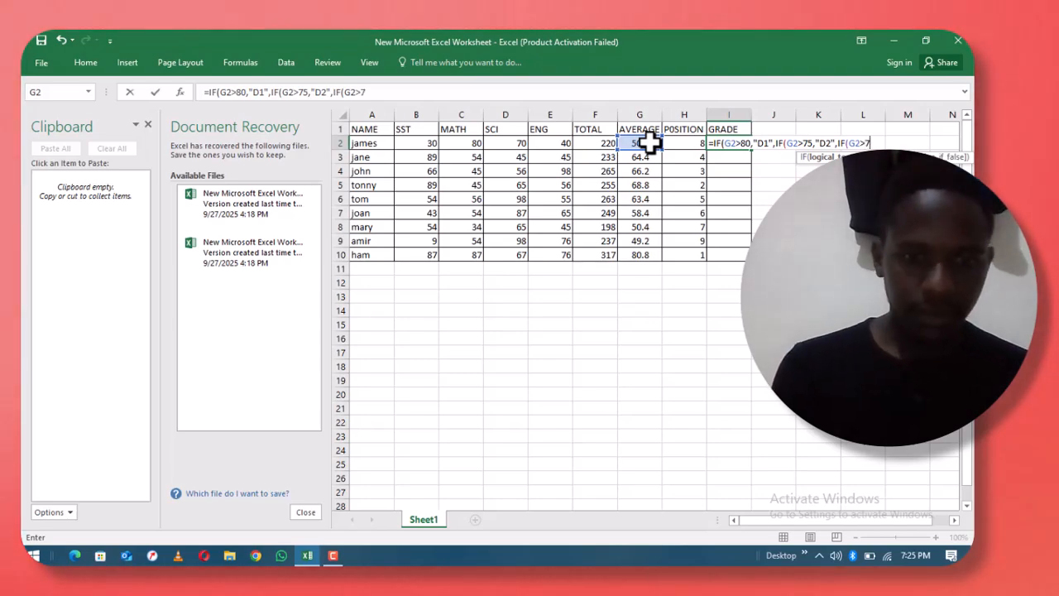
{"action": "type", "text": "0,"}
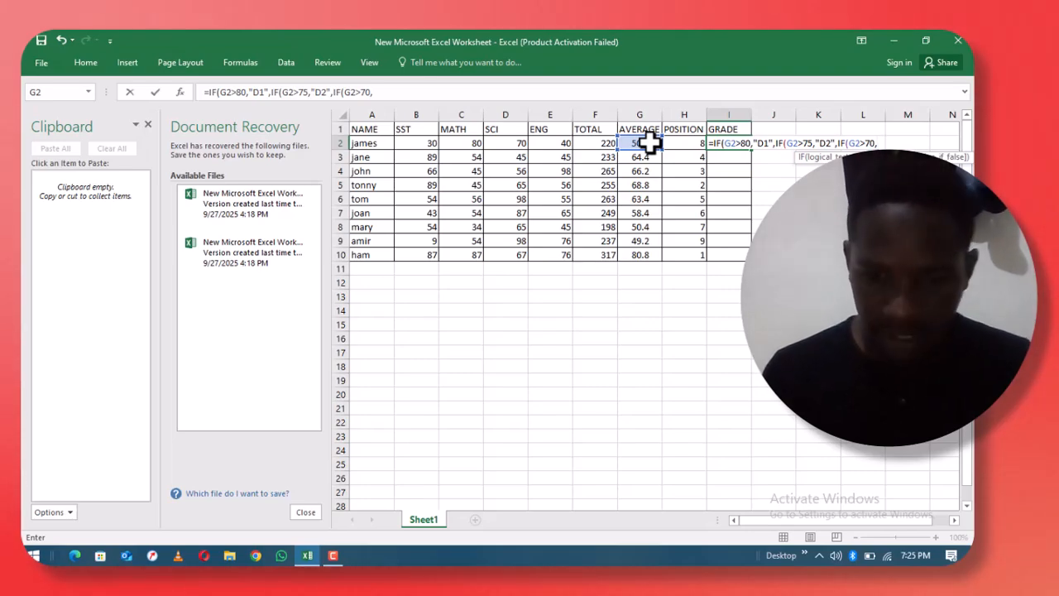
{"action": "type", "text": "\""}
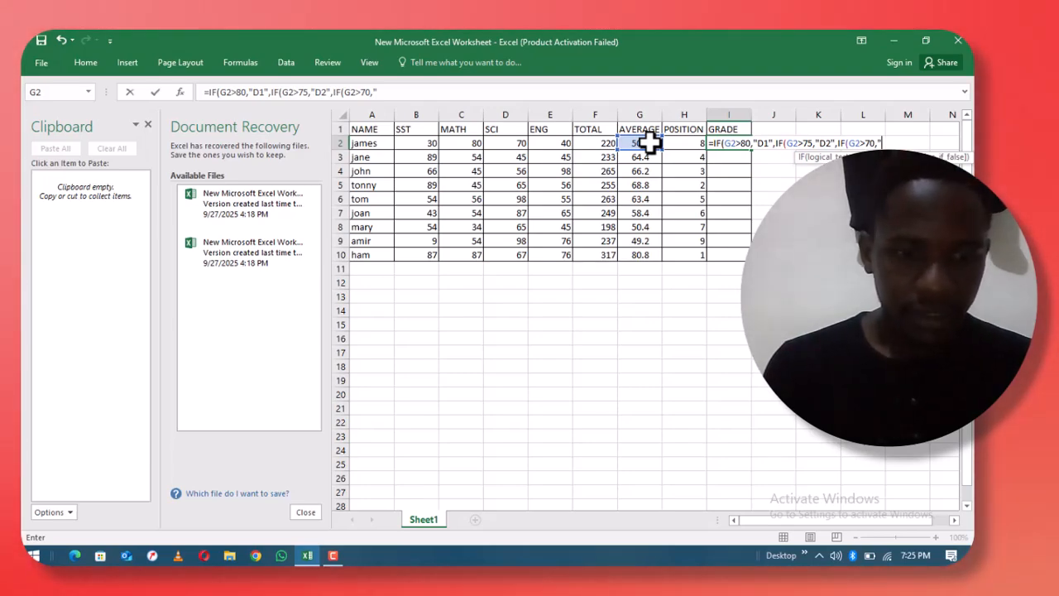
{"action": "type", "text": "C3"}
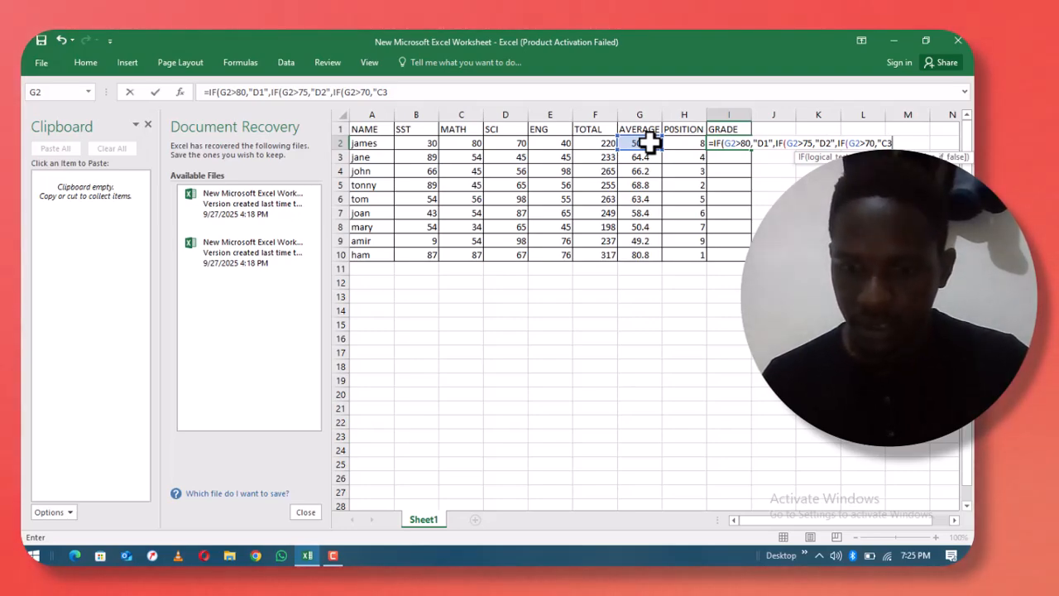
{"action": "type", "text": "\""}
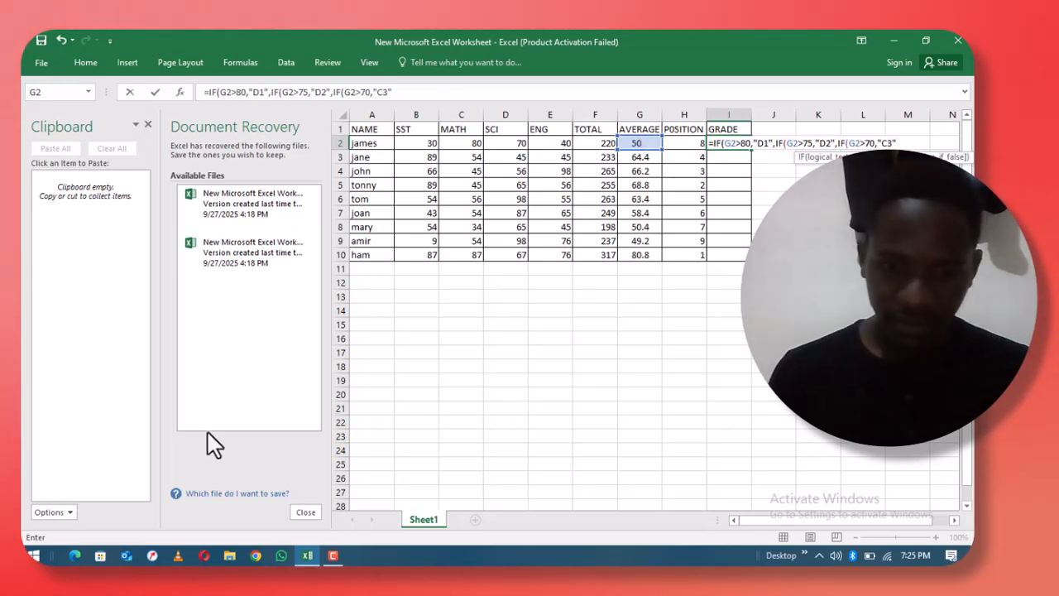
{"action": "type", "text": ","}
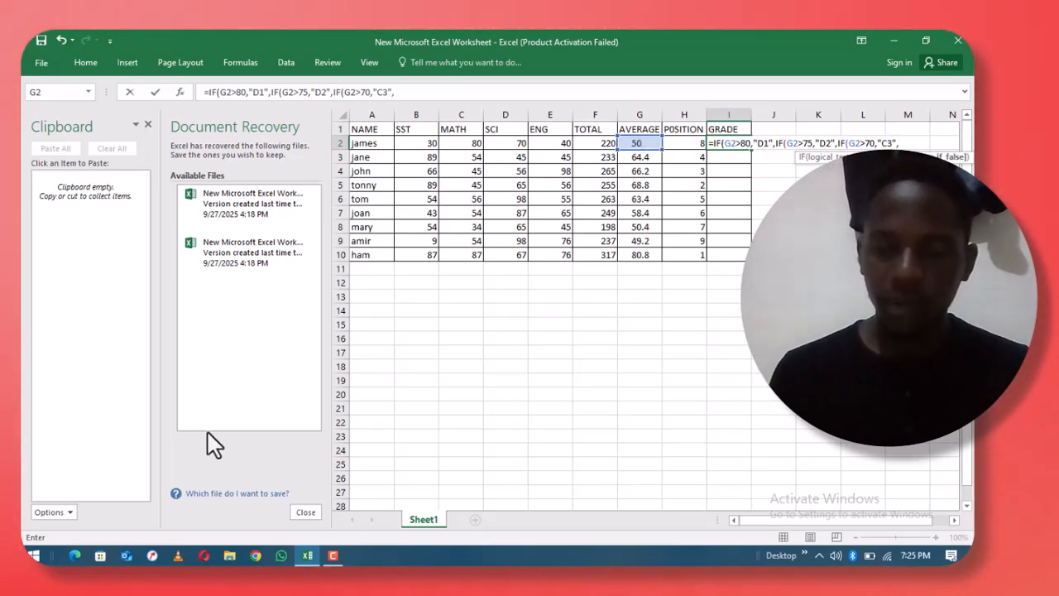
{"action": "type", "text": "IF"}
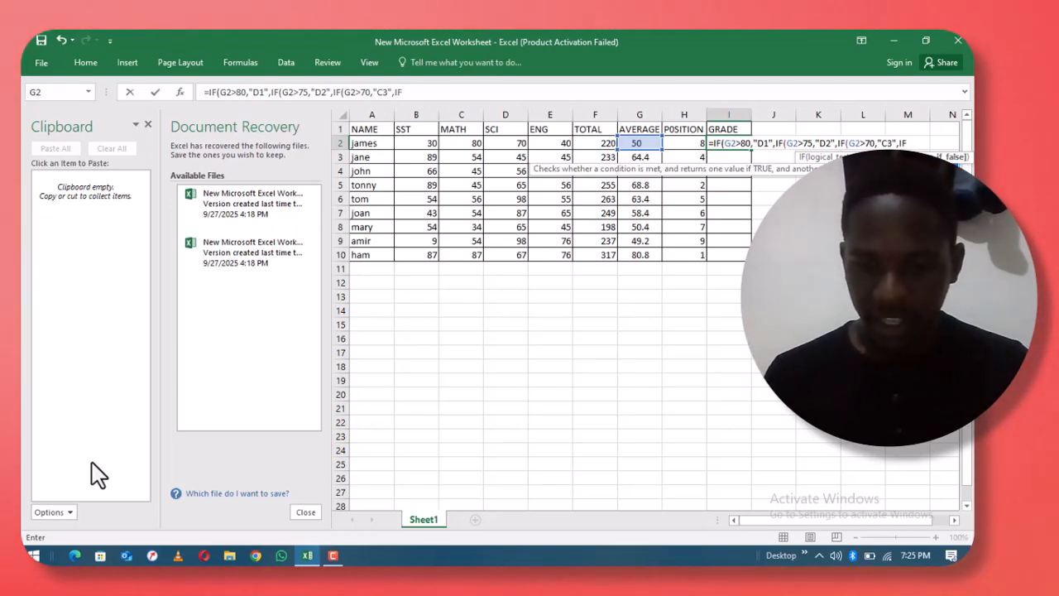
{"action": "type", "text": "("}
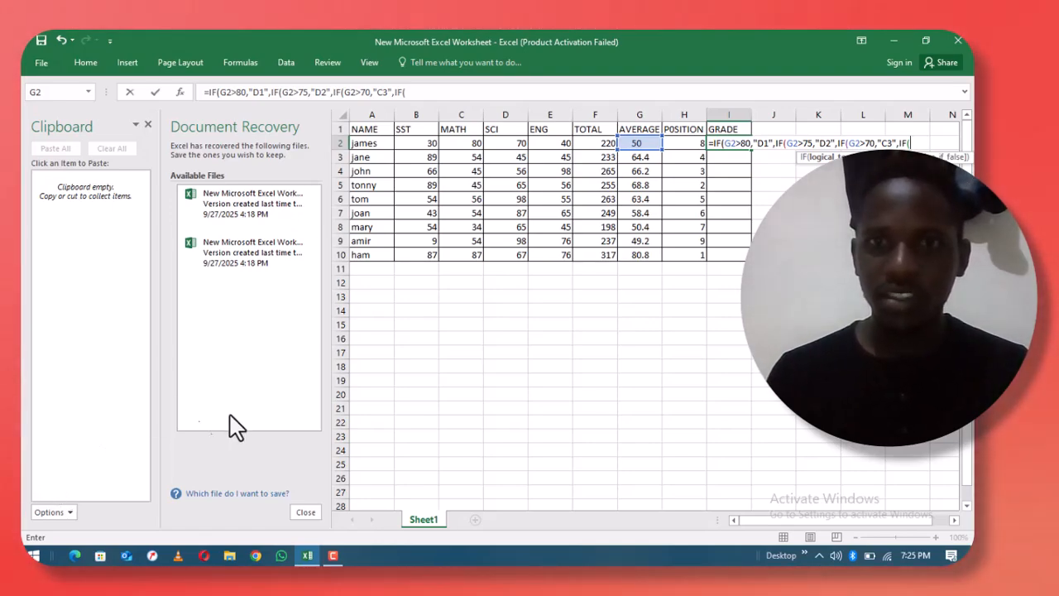
- Add nested tests awarding C4 above 60 and C5 above 55 to the I2 formula
{"action": "left_click", "coordinate": [643, 142]}
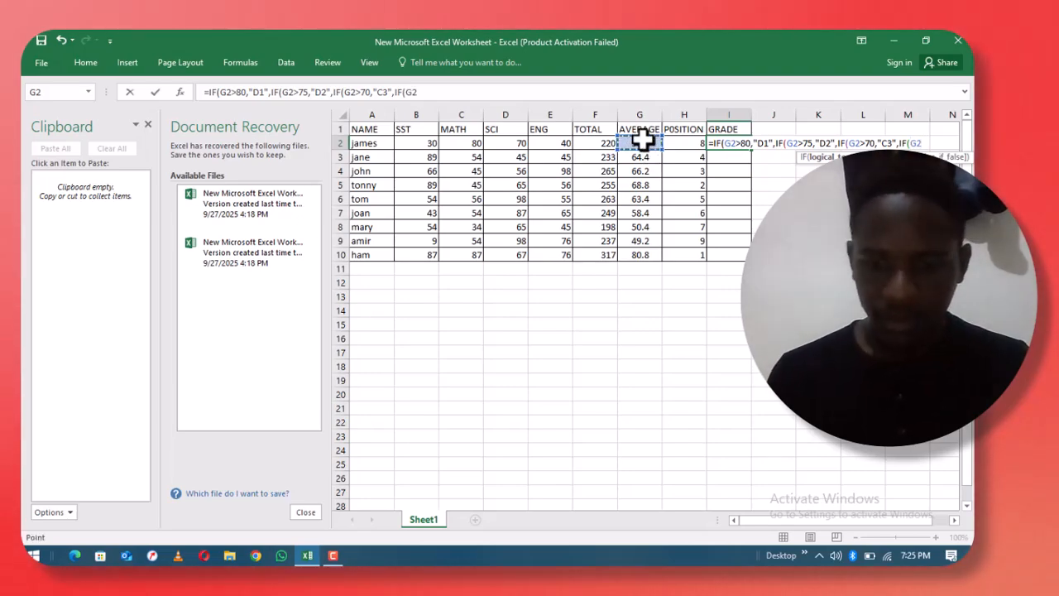
{"action": "key", "text": "Up"}
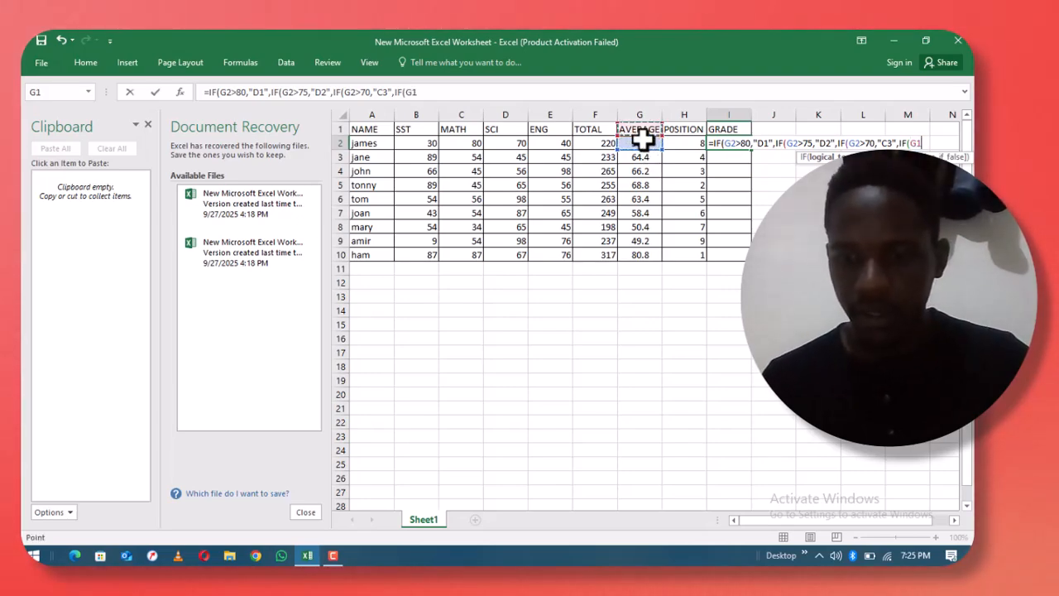
{"action": "type", "text": ">"}
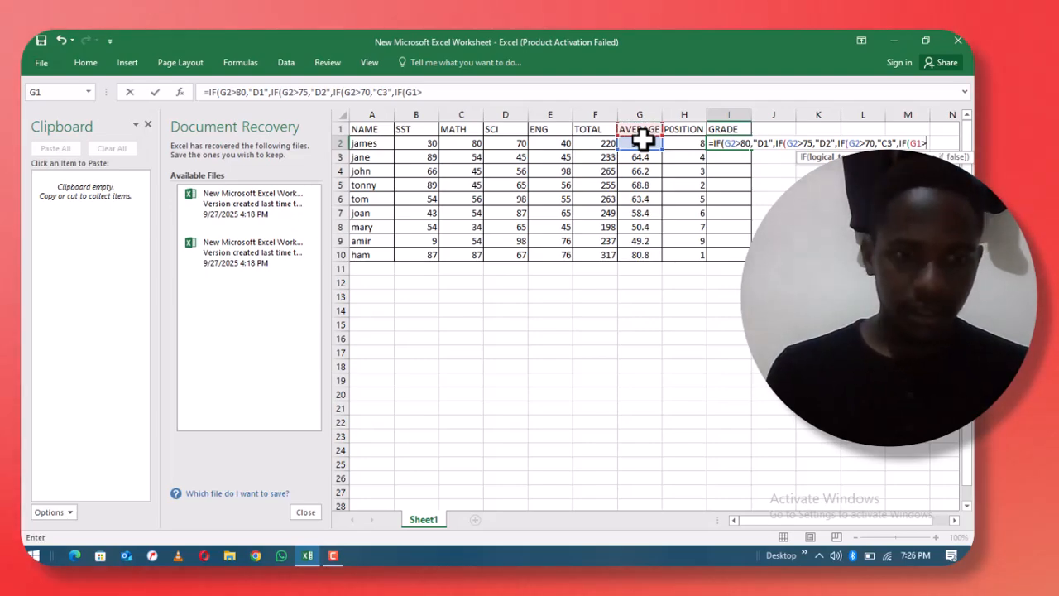
{"action": "type", "text": "60"}
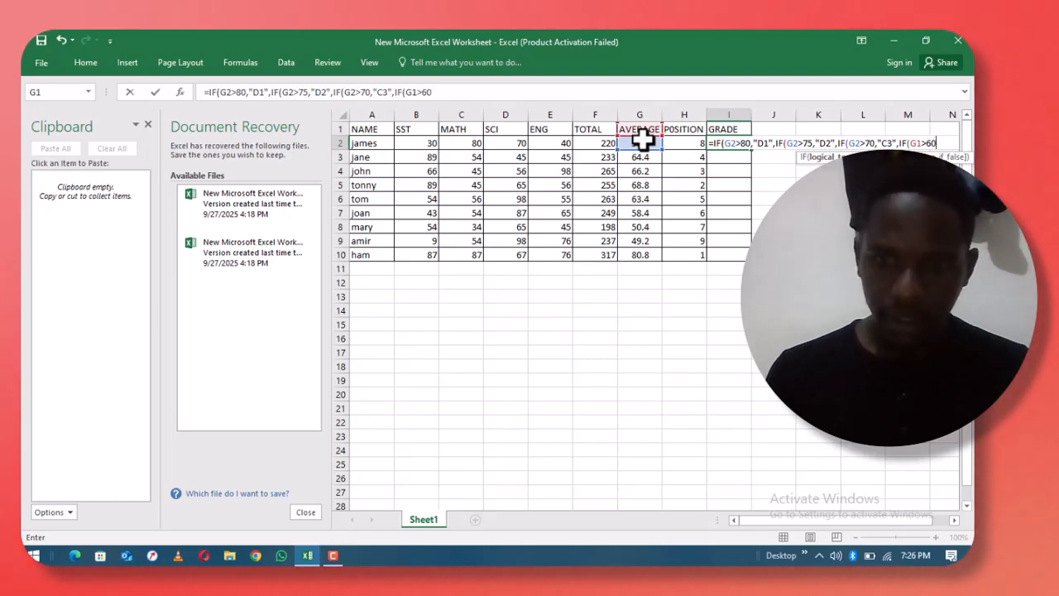
{"action": "type", "text": ","}
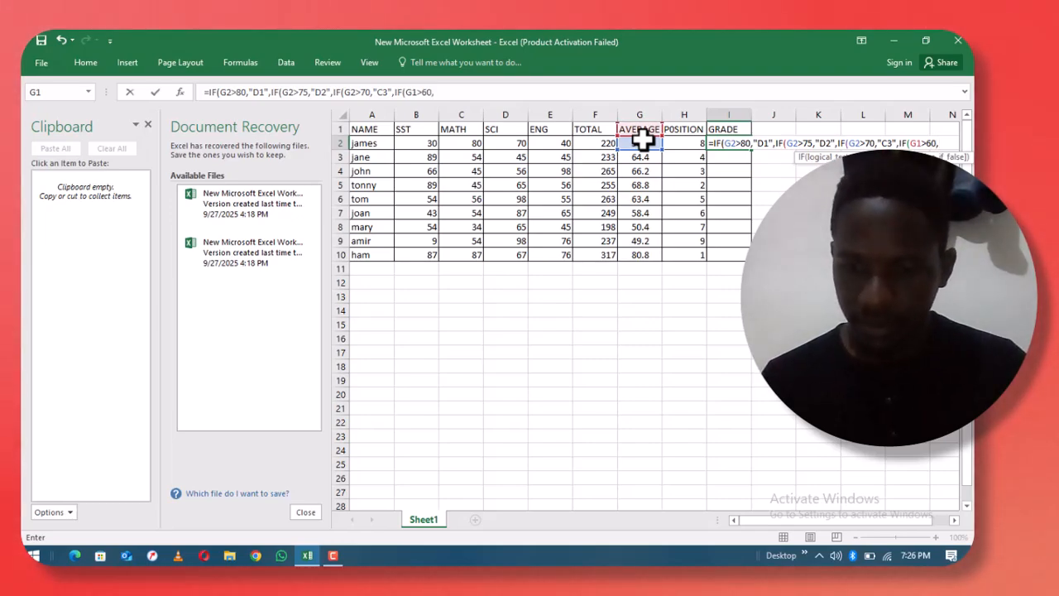
{"action": "type", "text": "\""}
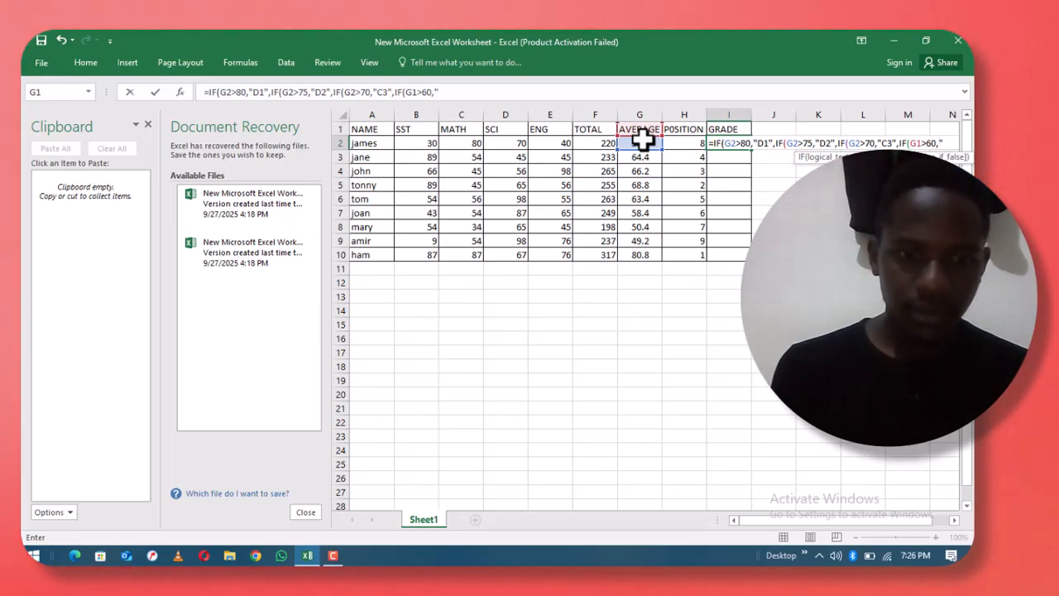
{"action": "type", "text": "C4"}
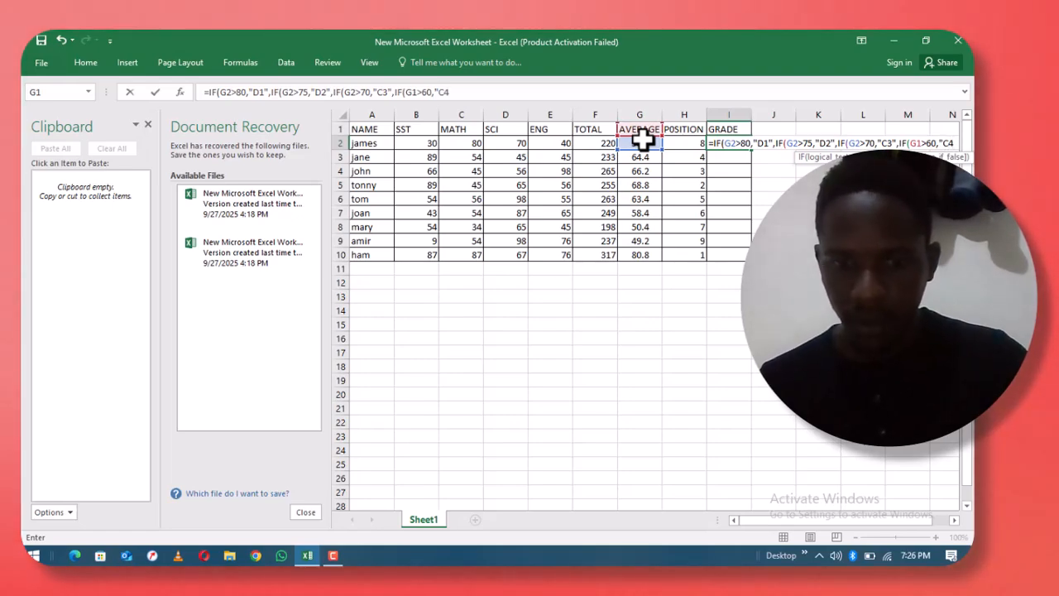
{"action": "type", "text": "\""}
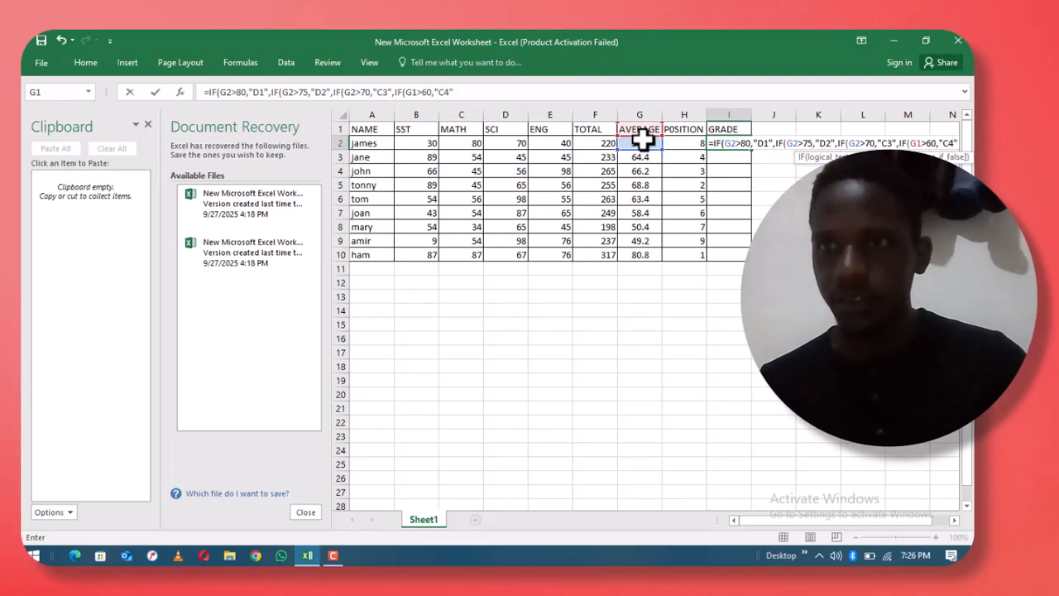
{"action": "type", "text": ","}
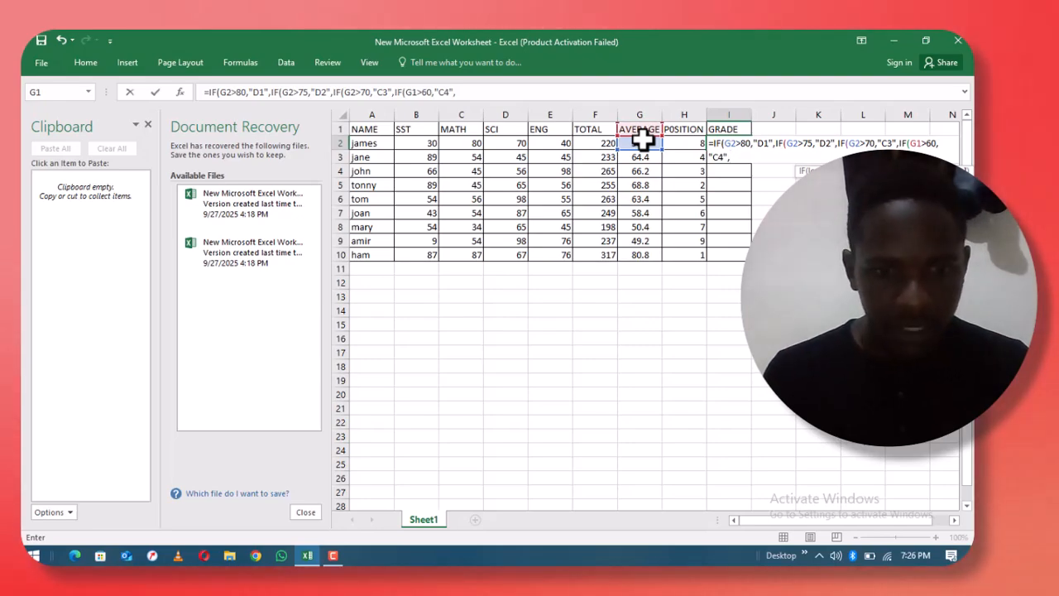
{"action": "type", "text": "IF"}
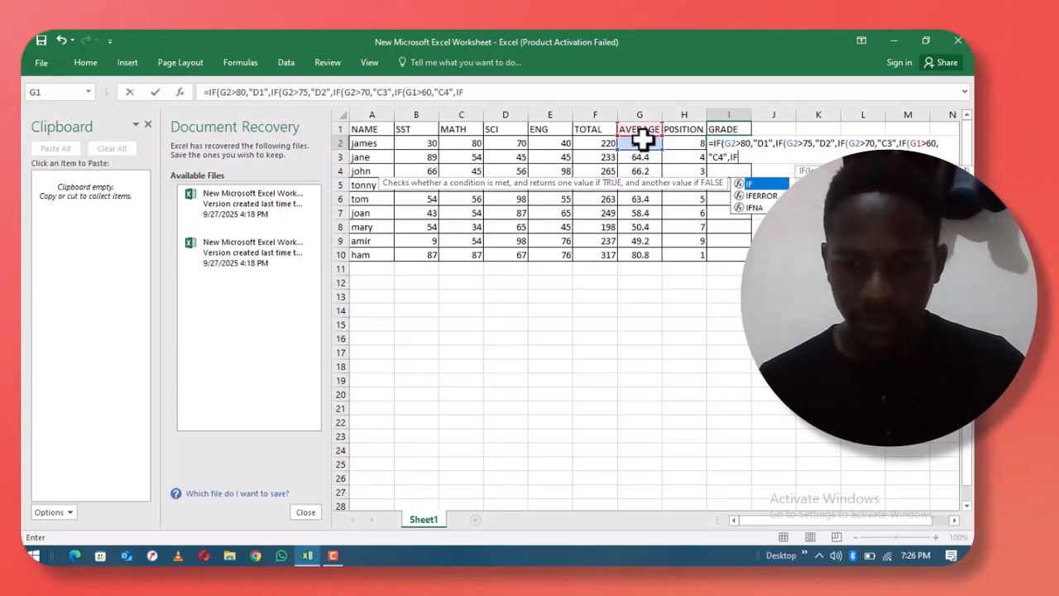
{"action": "type", "text": "("}
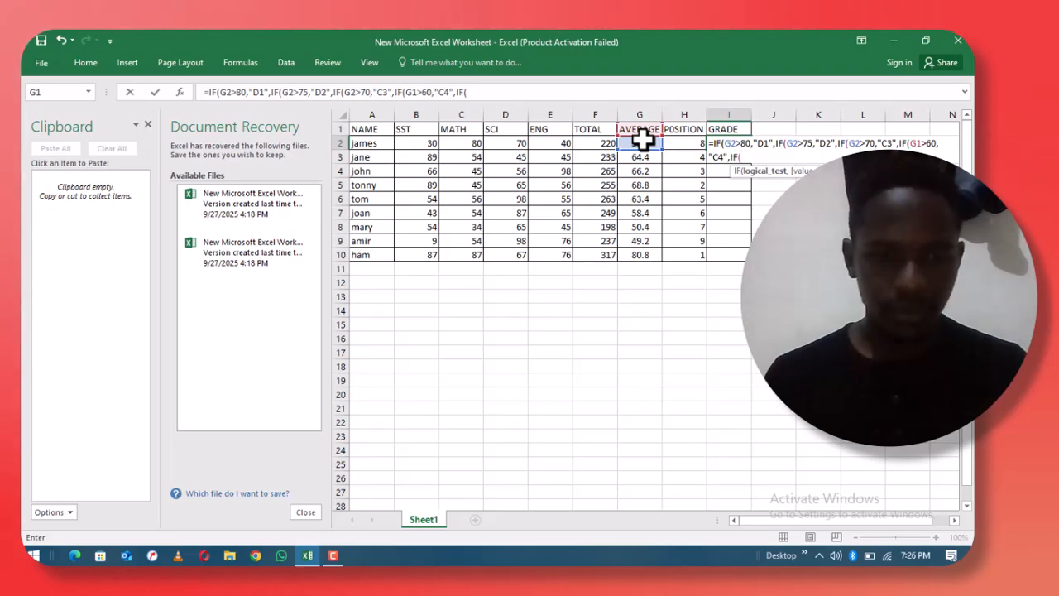
{"action": "left_click", "coordinate": [634, 143]}
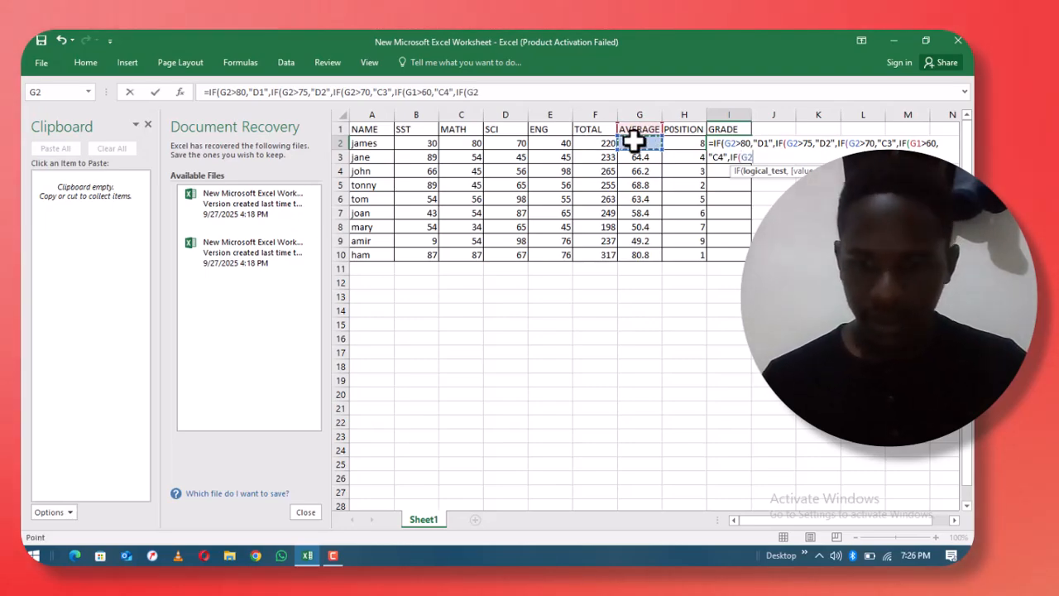
{"action": "type", "text": ">"}
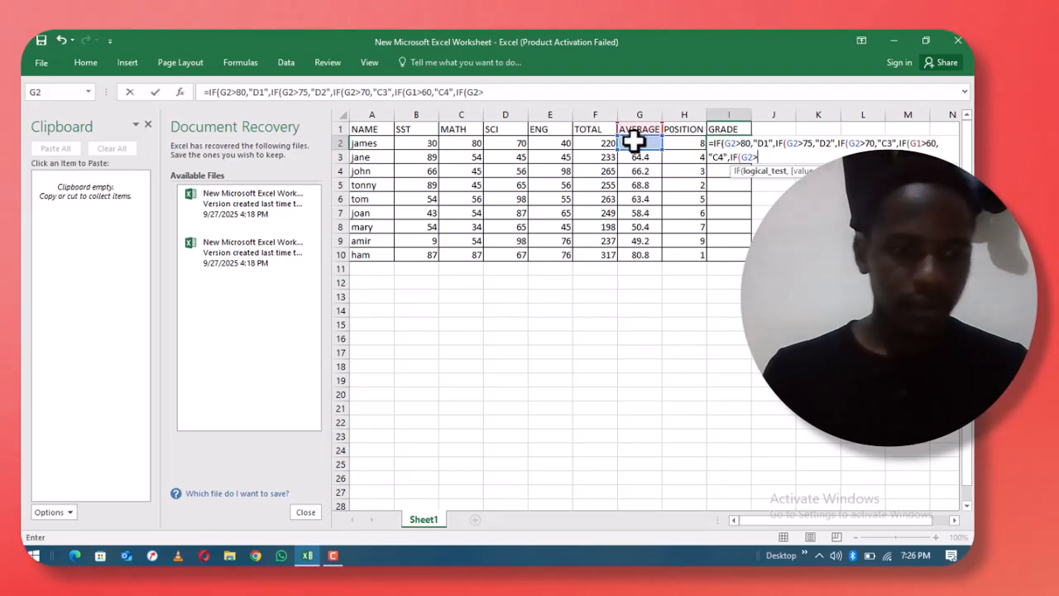
{"action": "type", "text": "55"}
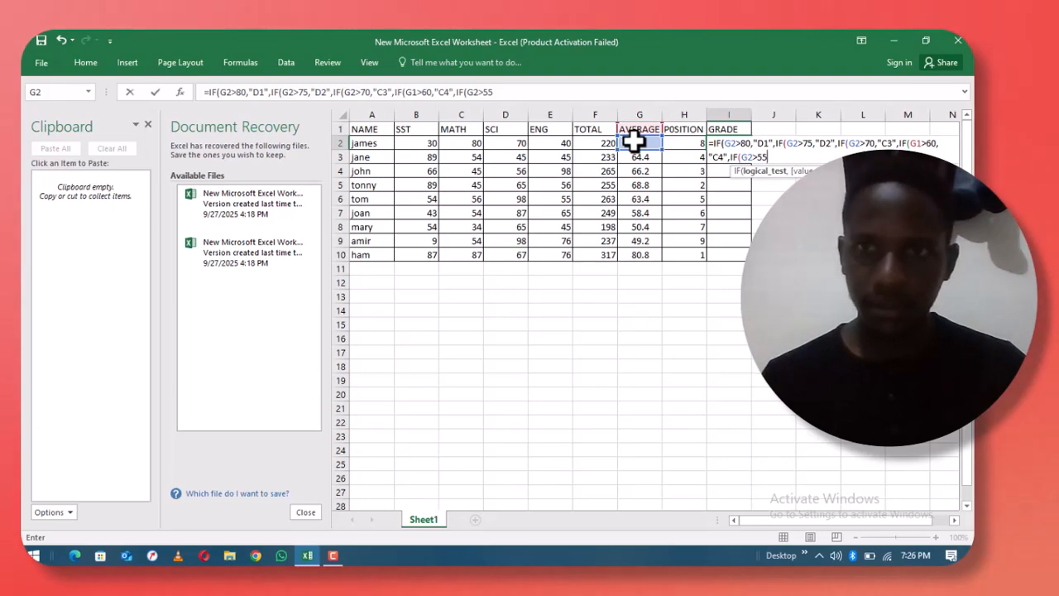
{"action": "type", "text": ","}
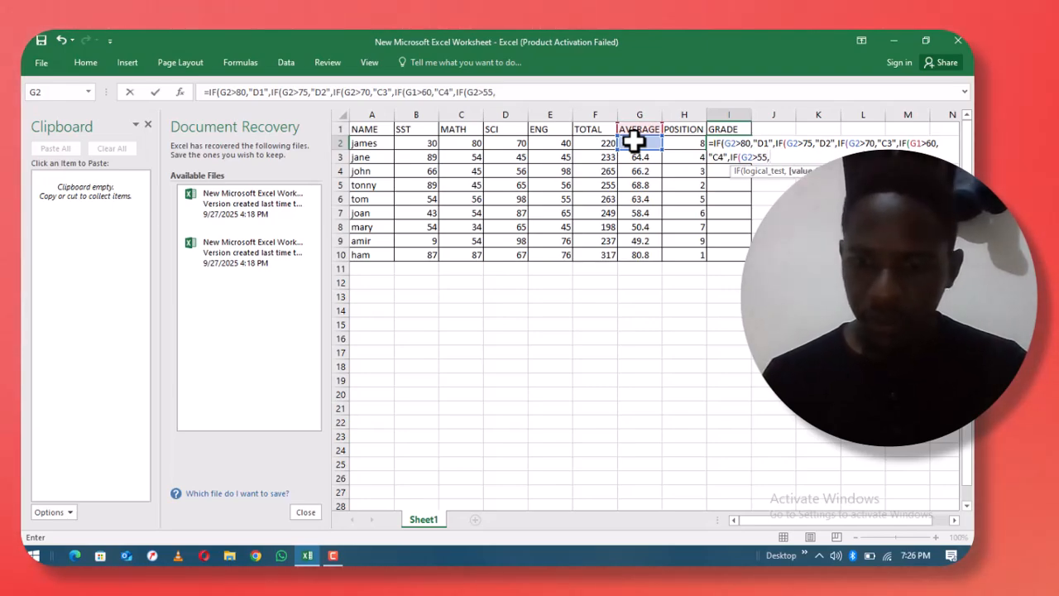
{"action": "type", "text": "\""}
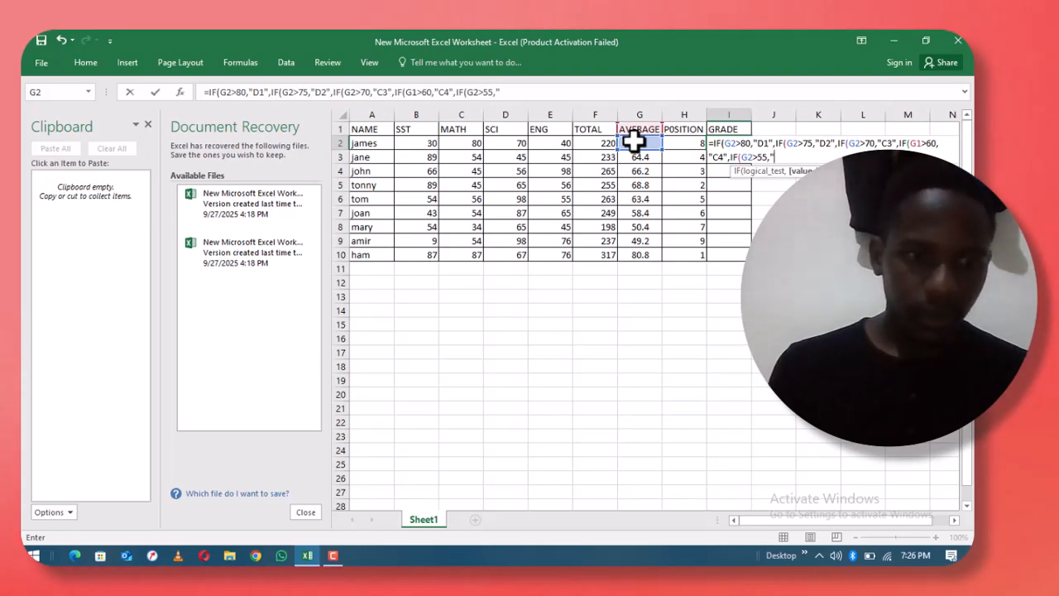
{"action": "type", "text": "C5"}
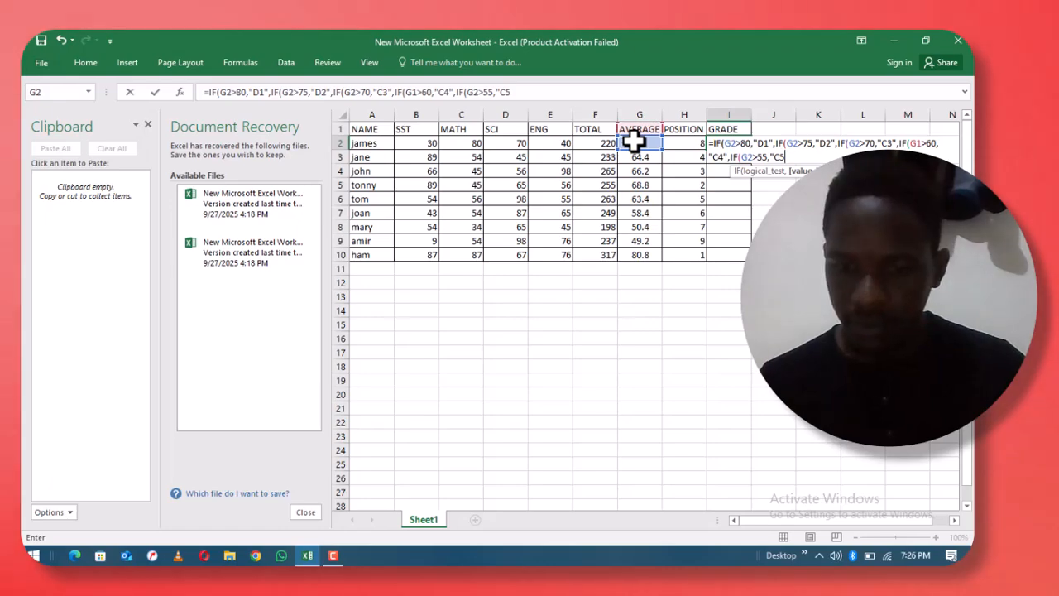
{"action": "type", "text": "\""}
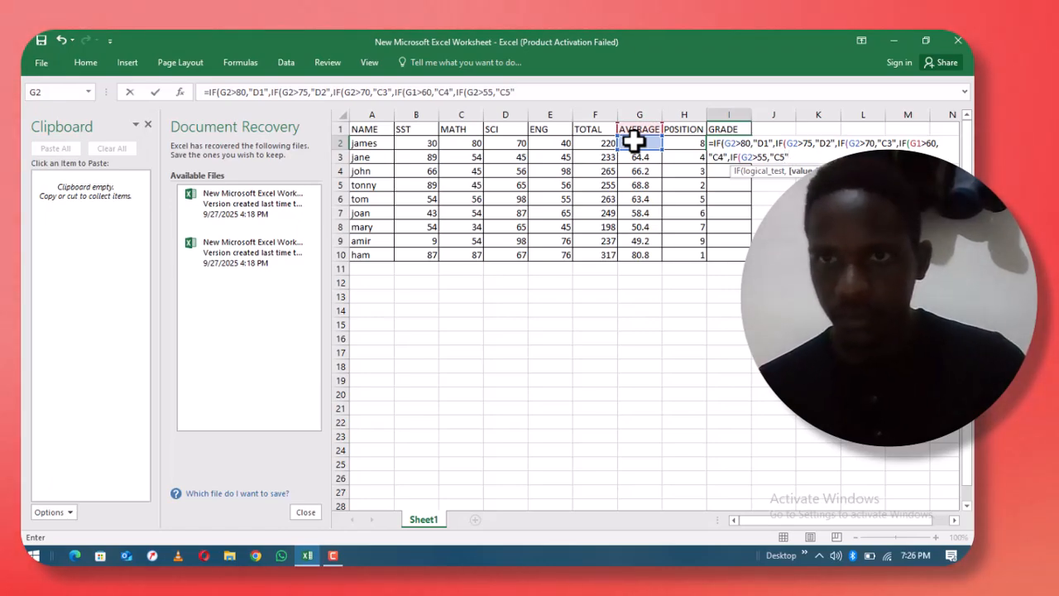
{"action": "type", "text": ","}
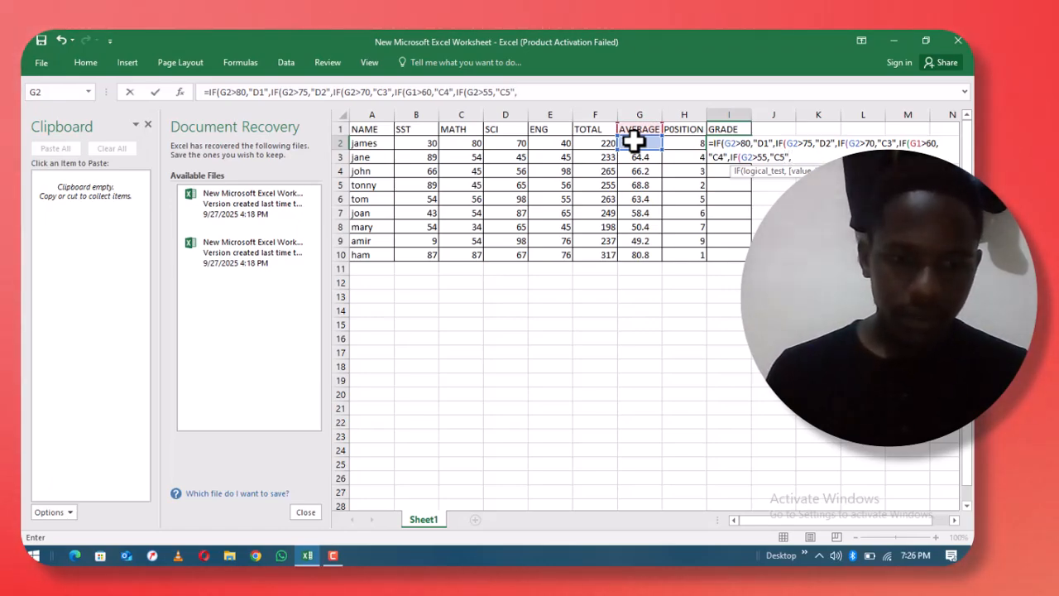
{"action": "type", "text": "IF"}
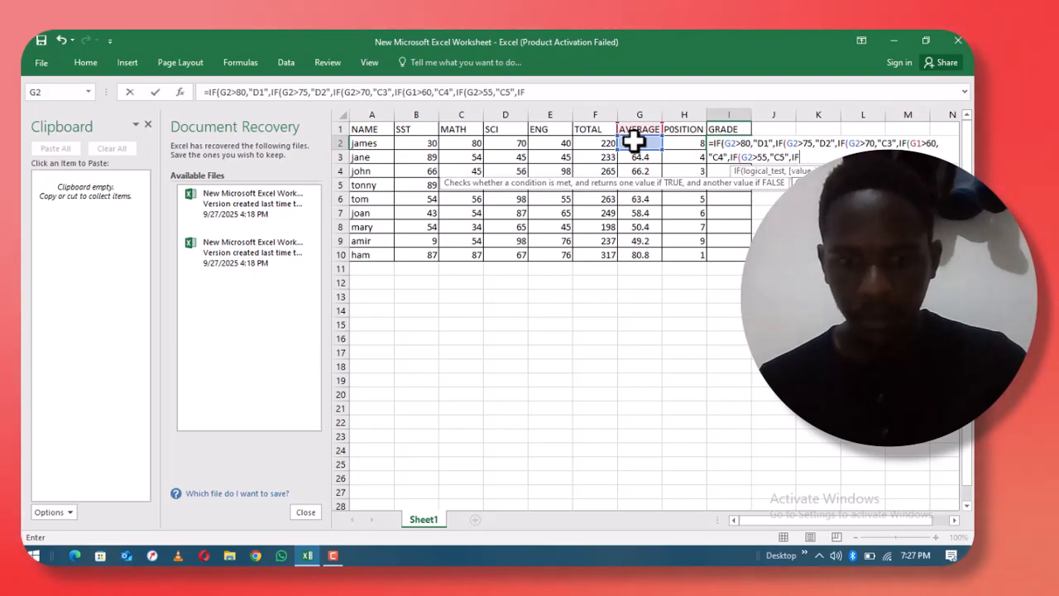
- Add the nested test IF(G2>50,"C6",IF( to the I2 grade formula so averages above 50 earn C6
{"action": "type", "text": "("}
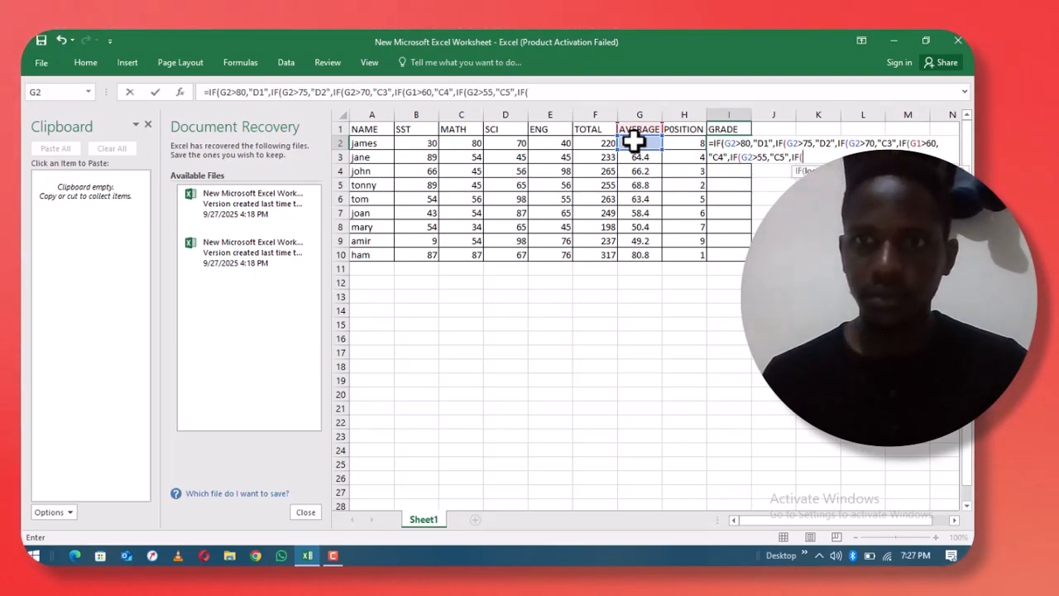
{"action": "left_click", "coordinate": [639, 143]}
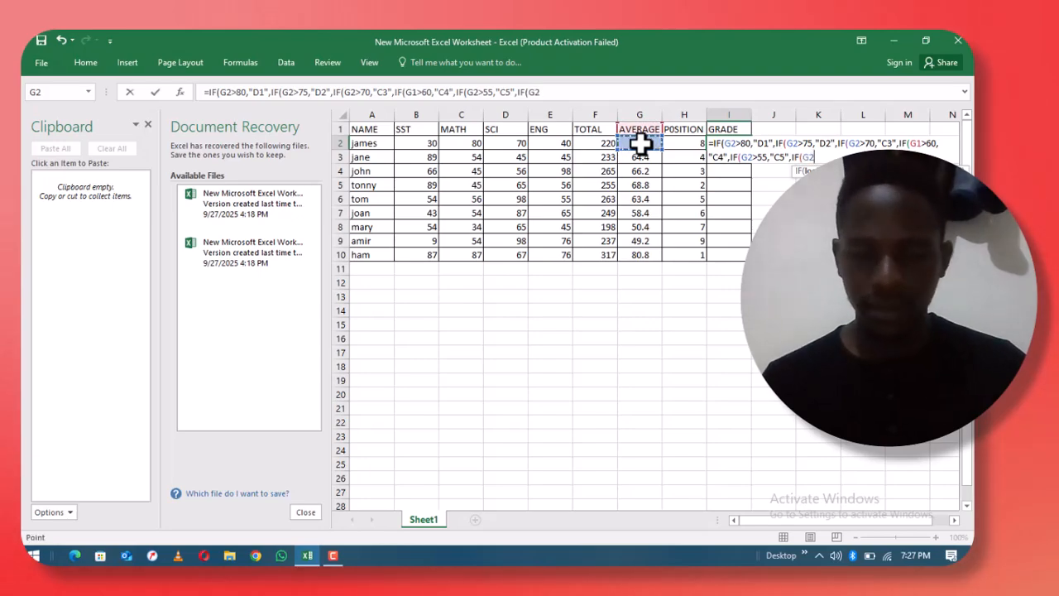
{"action": "type", "text": ">"}
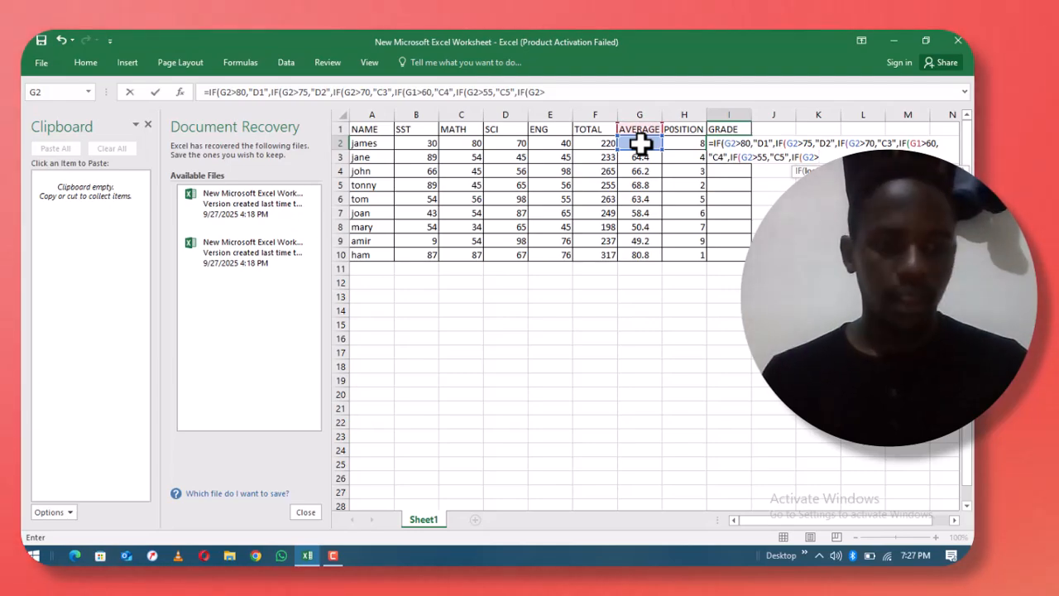
{"action": "type", "text": "50,"}
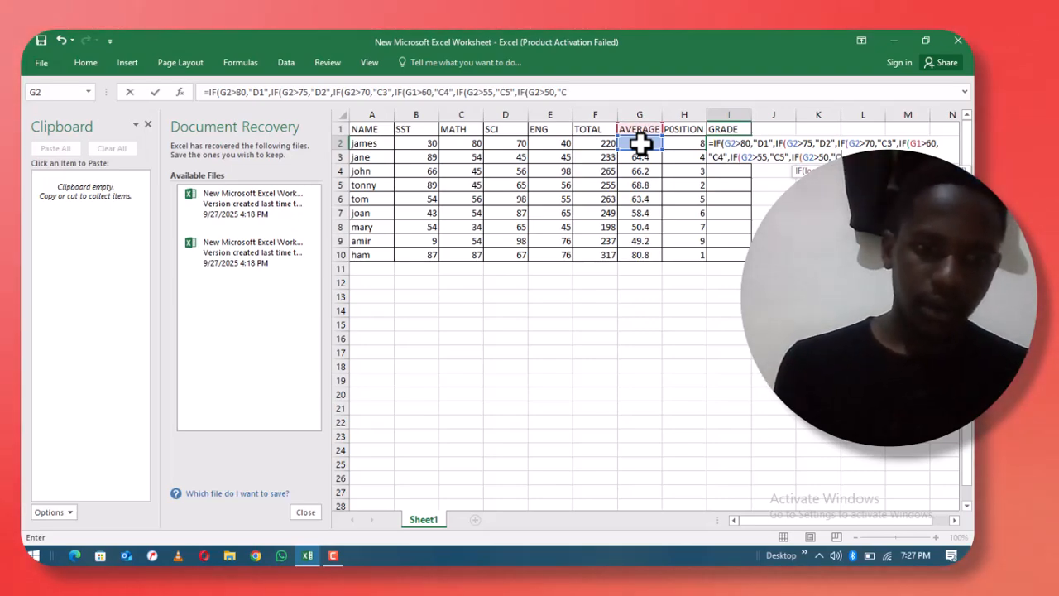
{"action": "type", "text": "C6"}
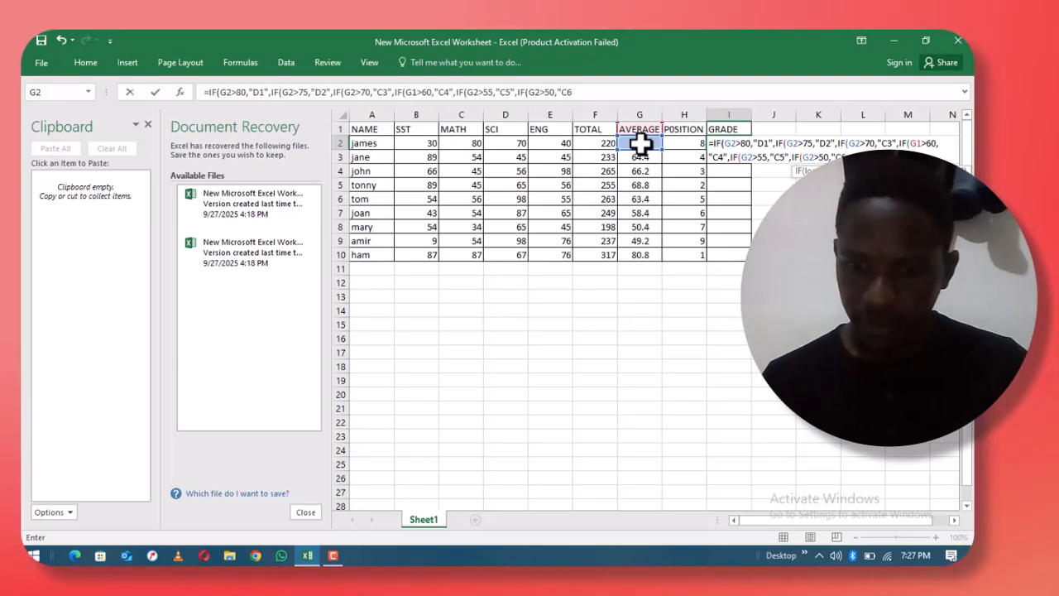
{"action": "type", "text": "\""}
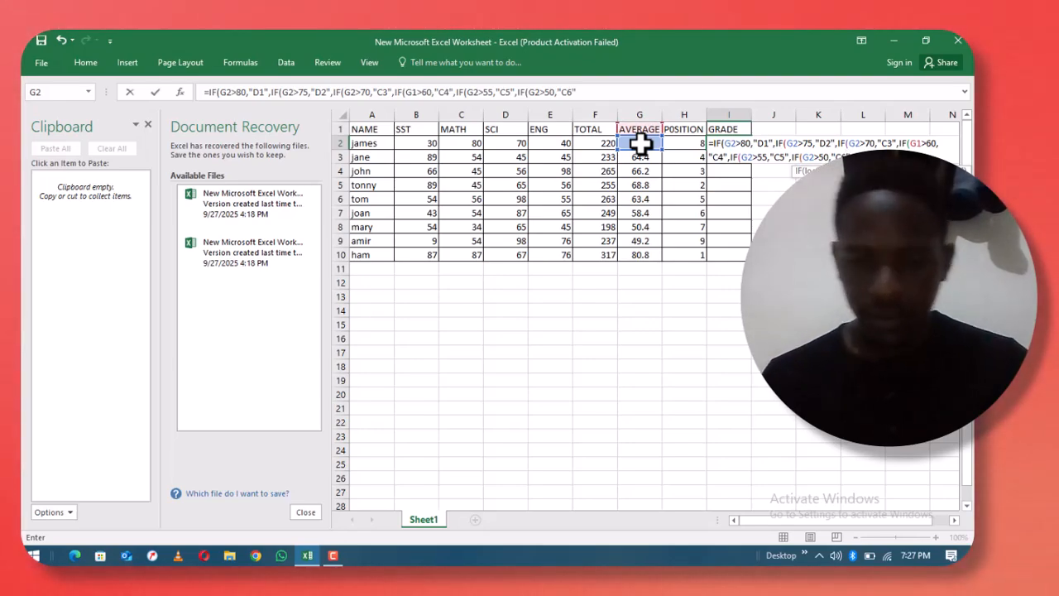
{"action": "type", "text": ","}
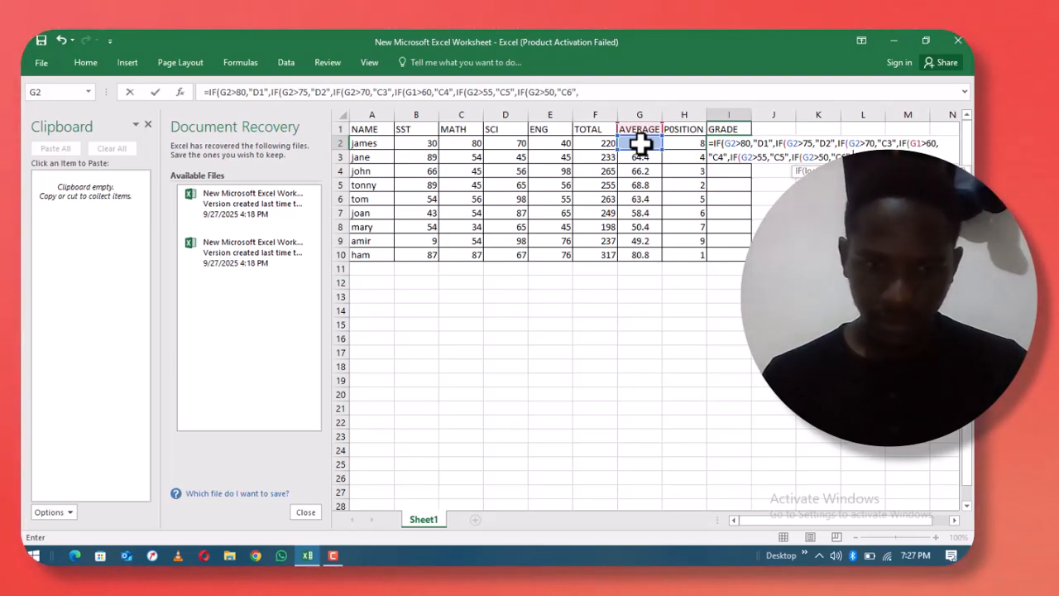
{"action": "type", "text": "IF"}
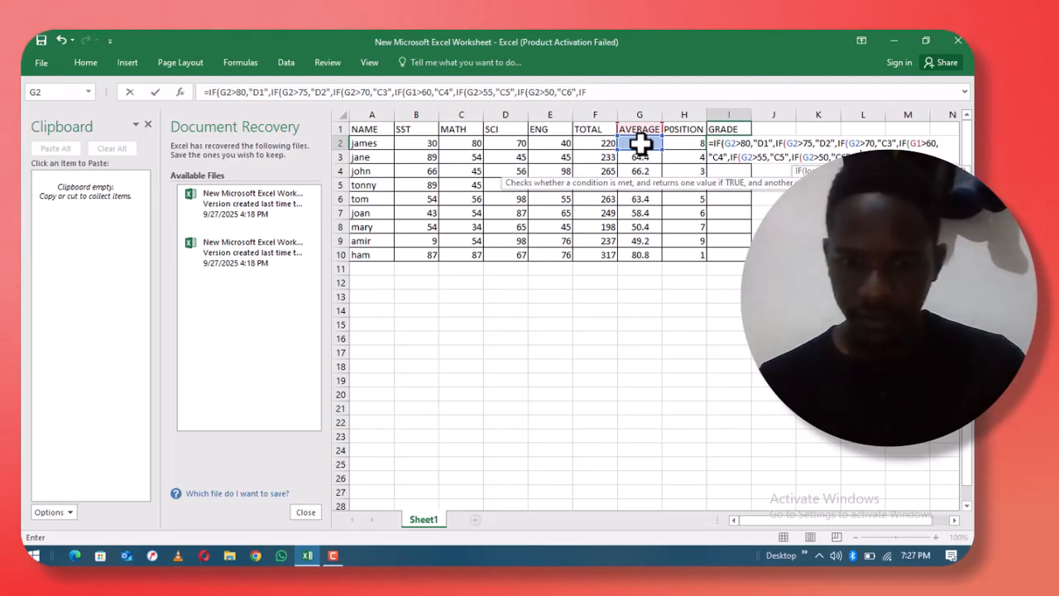
{"action": "type", "text": "("}
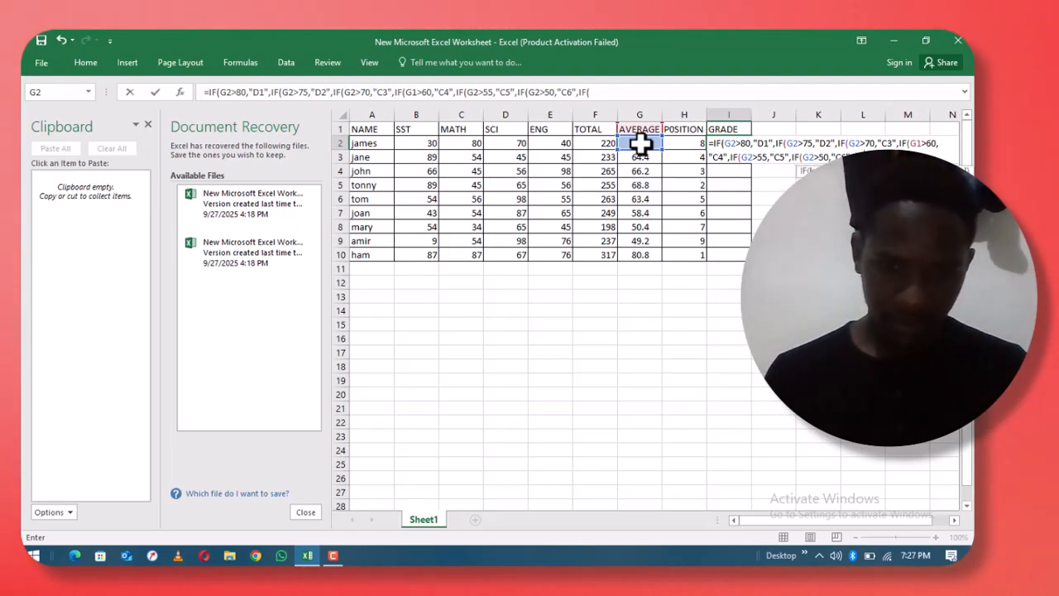
- Add the condition G2>45 awarding "P7" and begin another nested IF in the I2 formula
{"action": "left_click", "coordinate": [640, 144]}
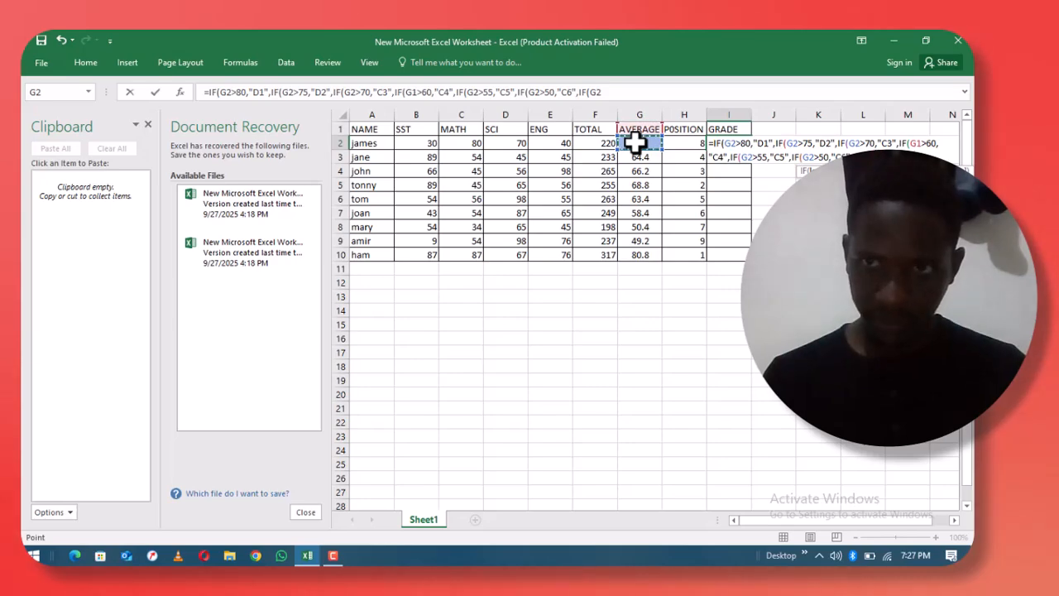
{"action": "type", "text": ">"}
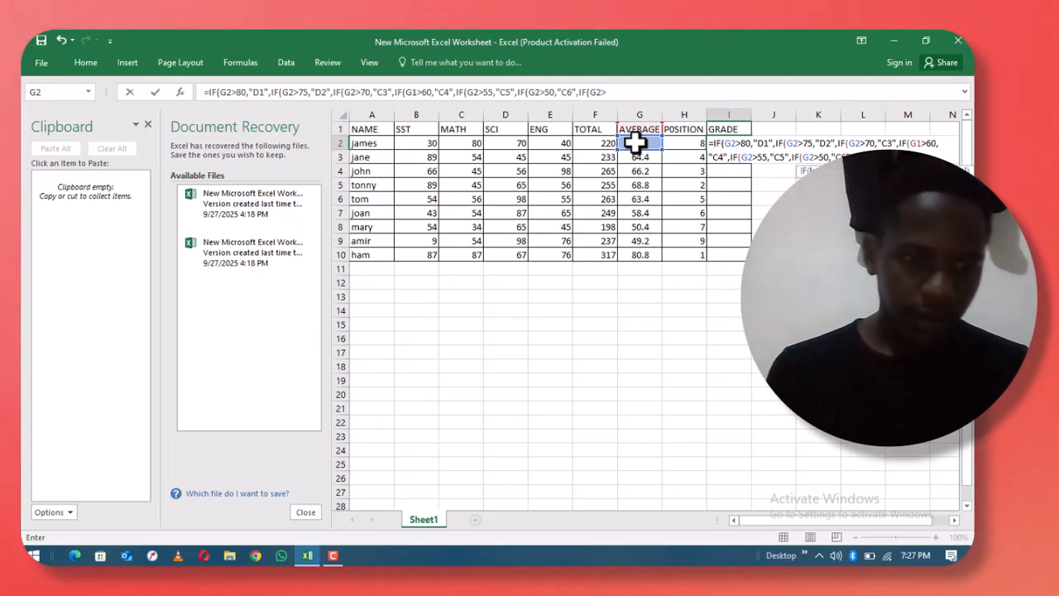
{"action": "type", "text": "45,"}
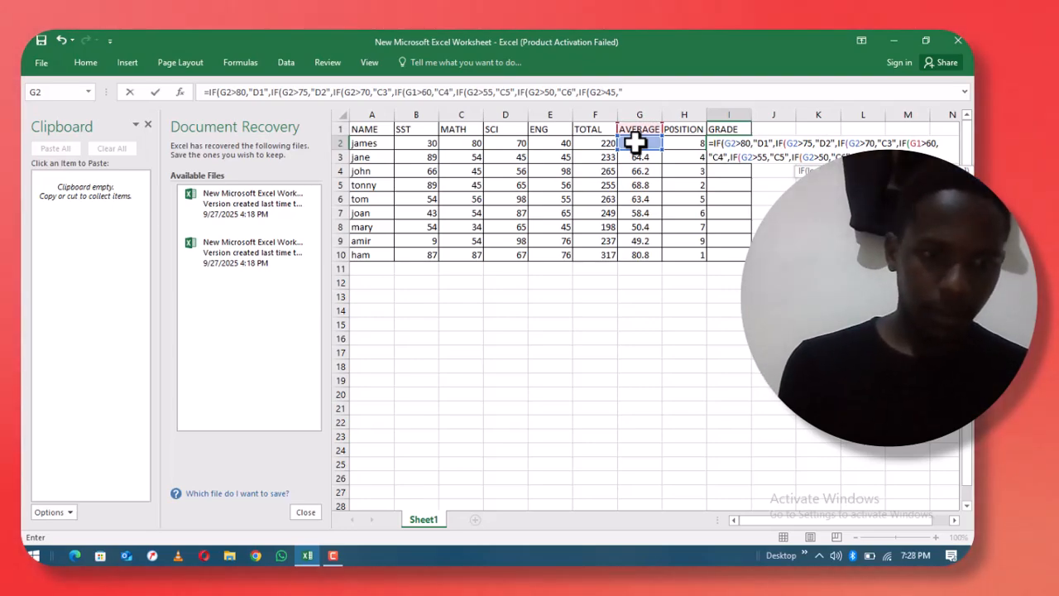
{"action": "type", "text": "P7"}
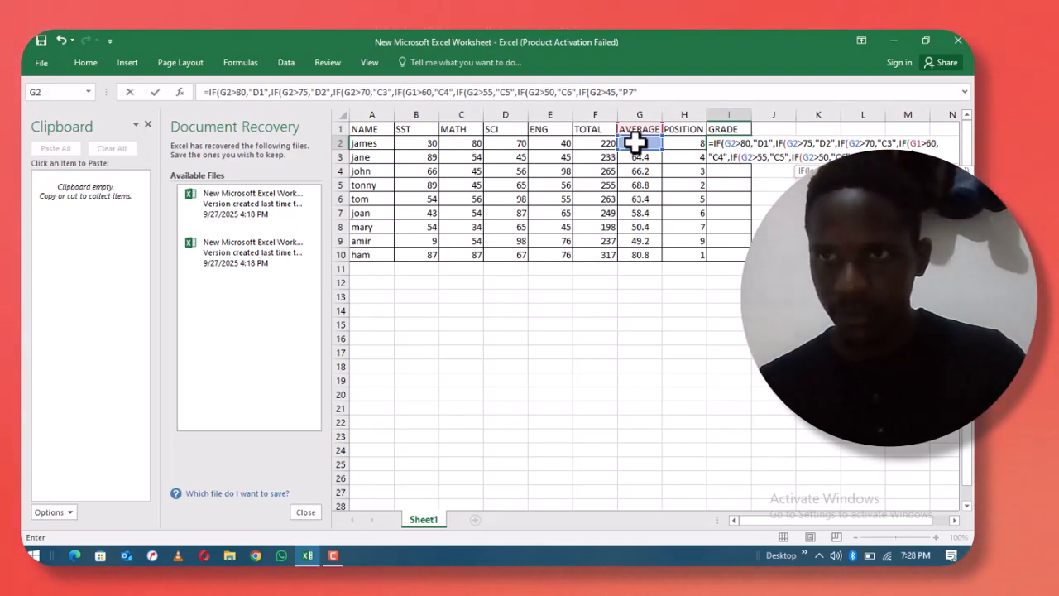
{"action": "type", "text": "\","}
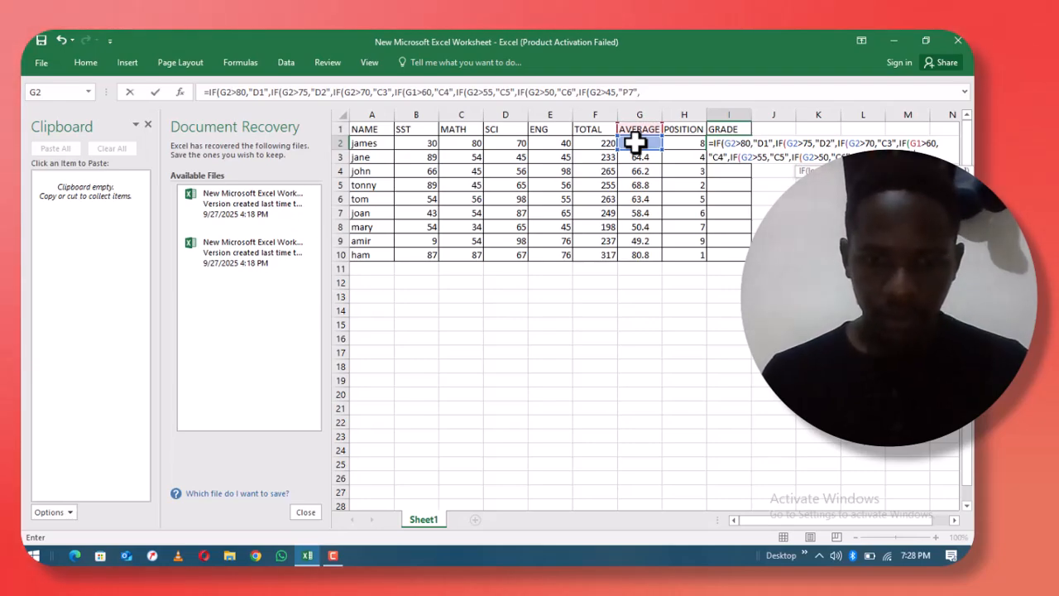
{"action": "type", "text": "IF"}
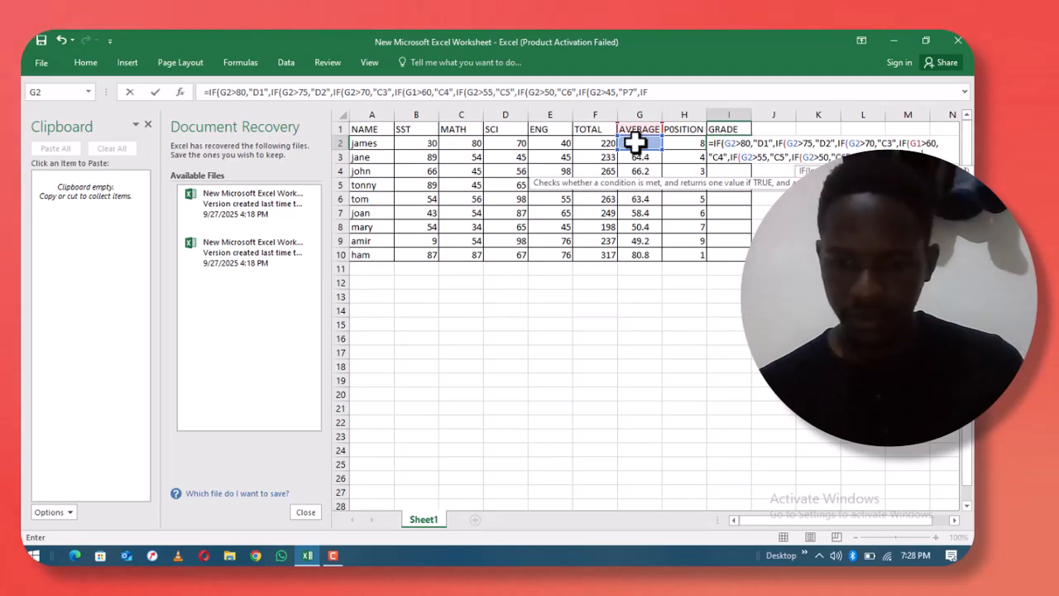
{"action": "type", "text": "("}
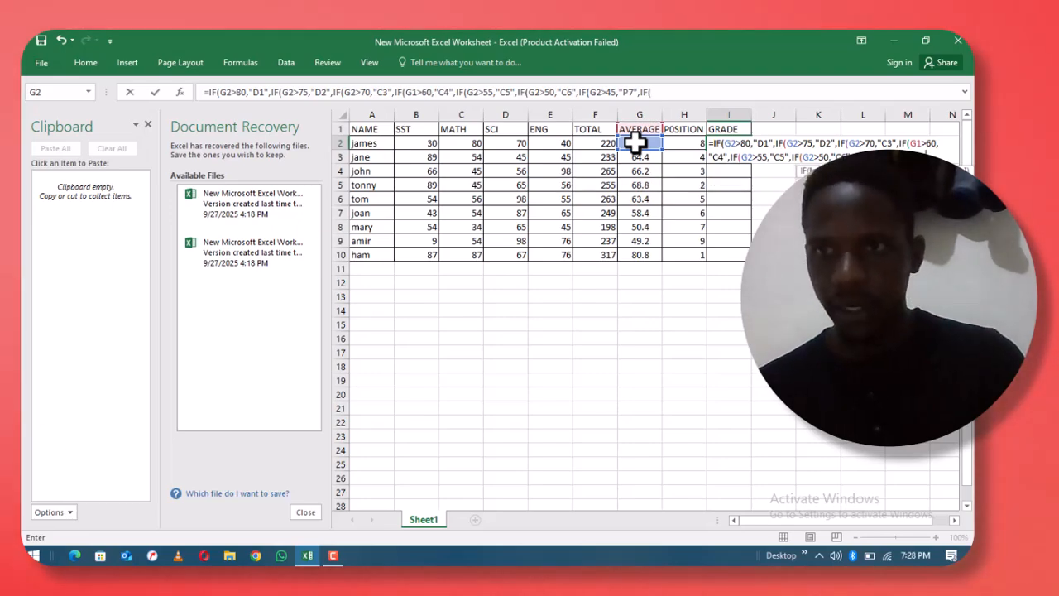
- Add the last test G2>40 giving "P8", with "F9" as the fallback grade
{"action": "left_click", "coordinate": [633, 144]}
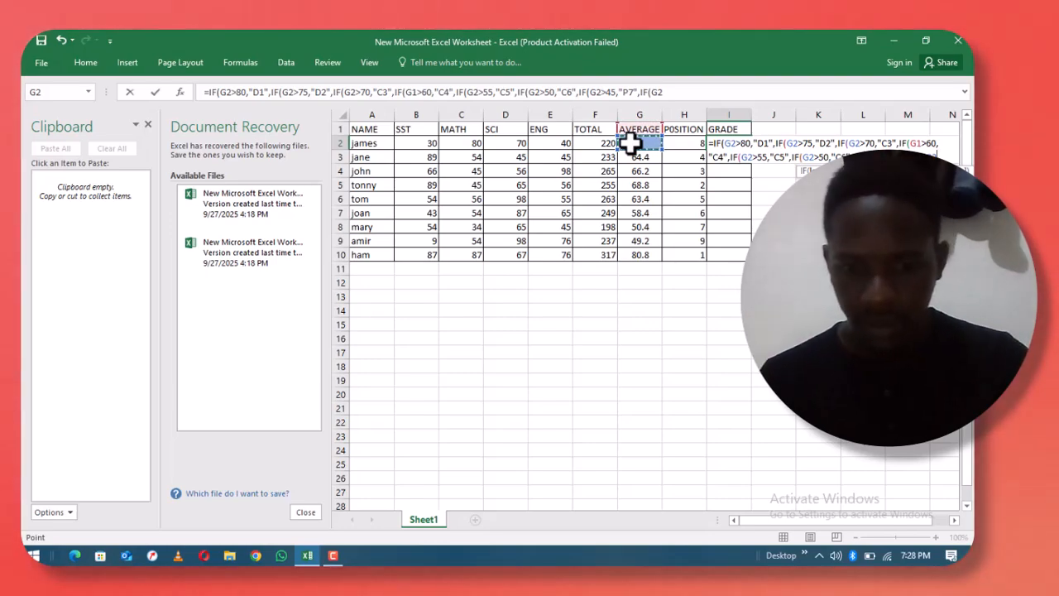
{"action": "type", "text": ">"}
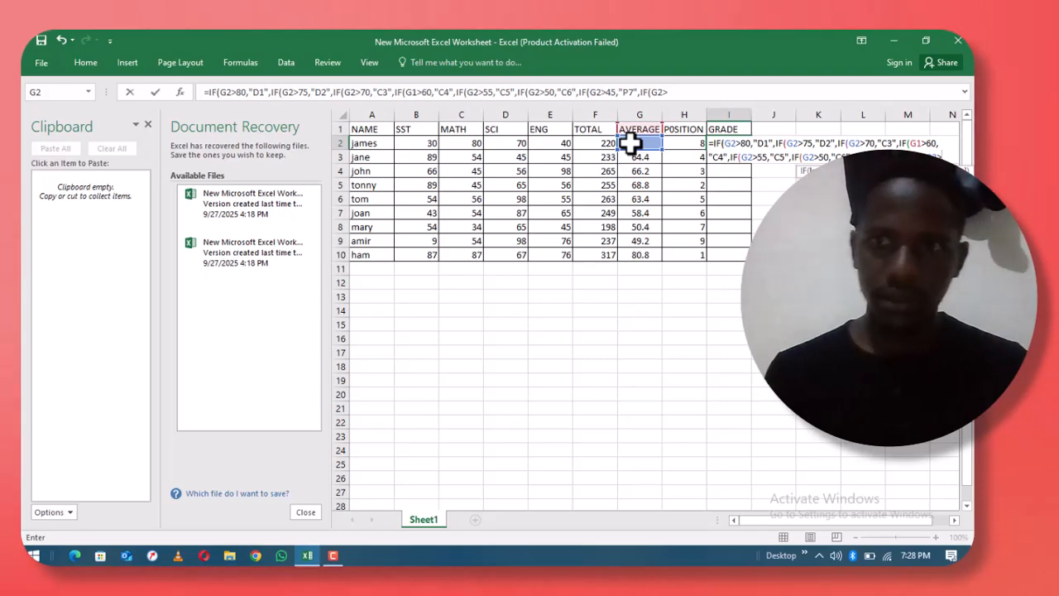
{"action": "type", "text": "40,"}
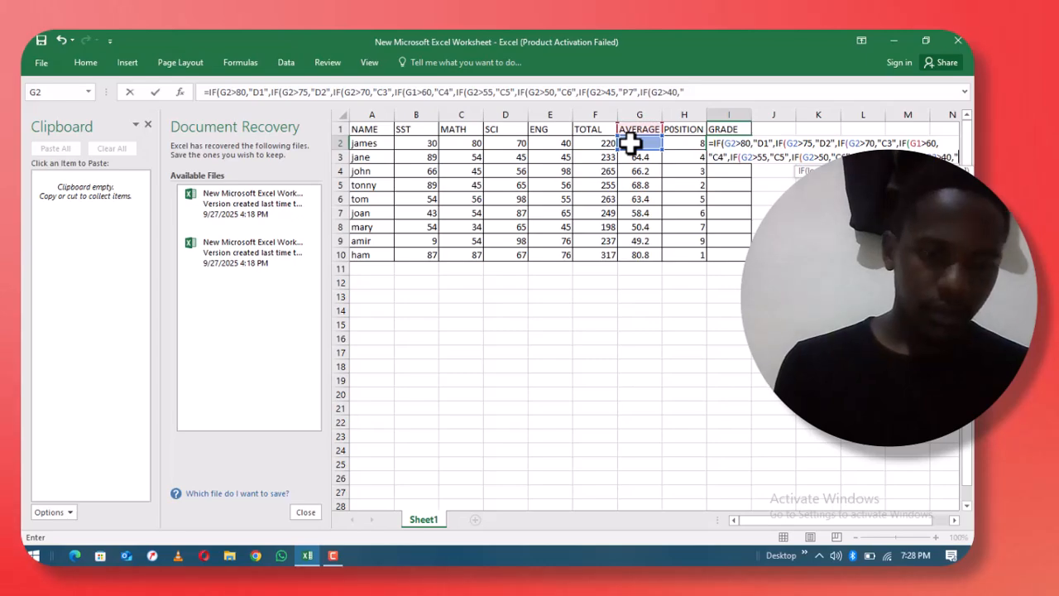
{"action": "type", "text": "P"}
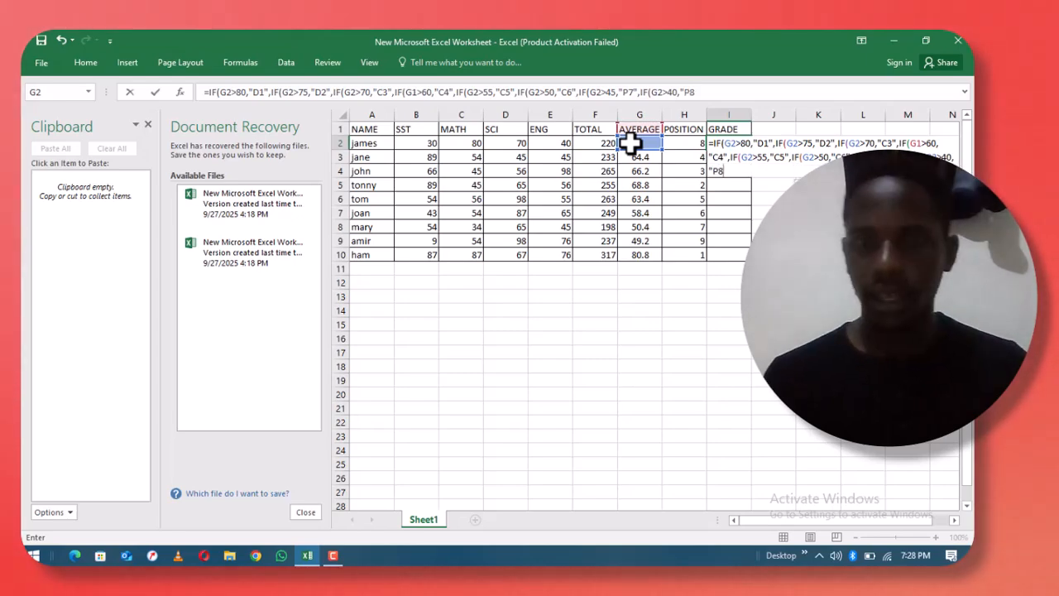
{"action": "type", "text": "8\""}
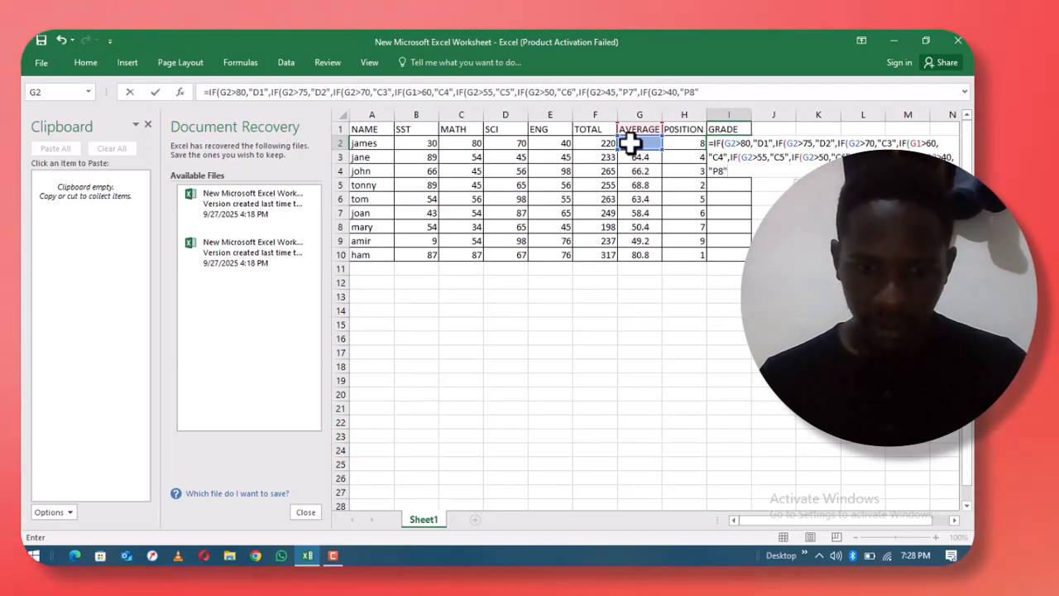
{"action": "type", "text": ","}
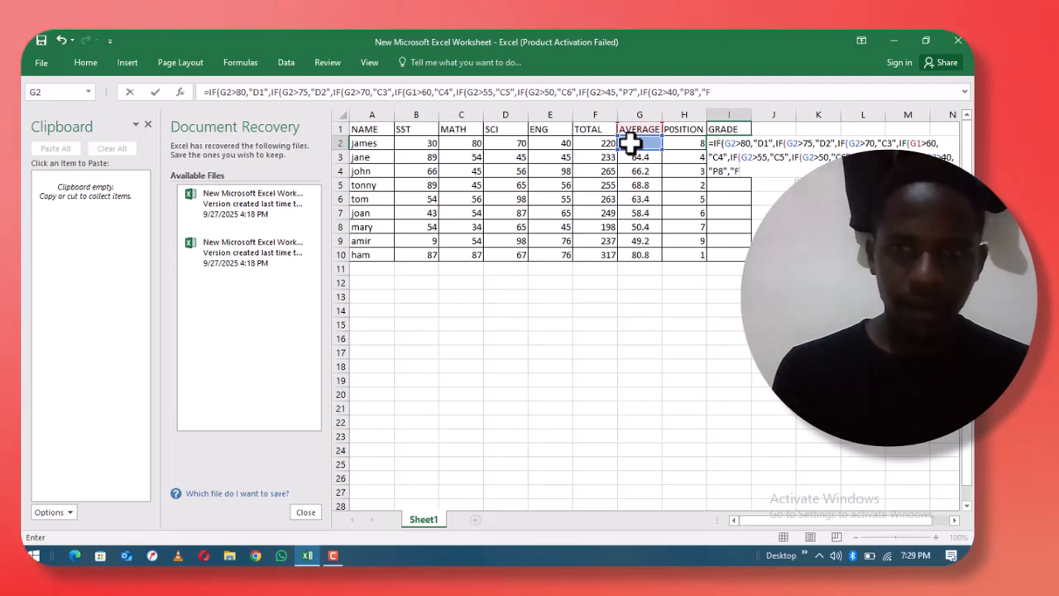
{"action": "type", "text": "F9"}
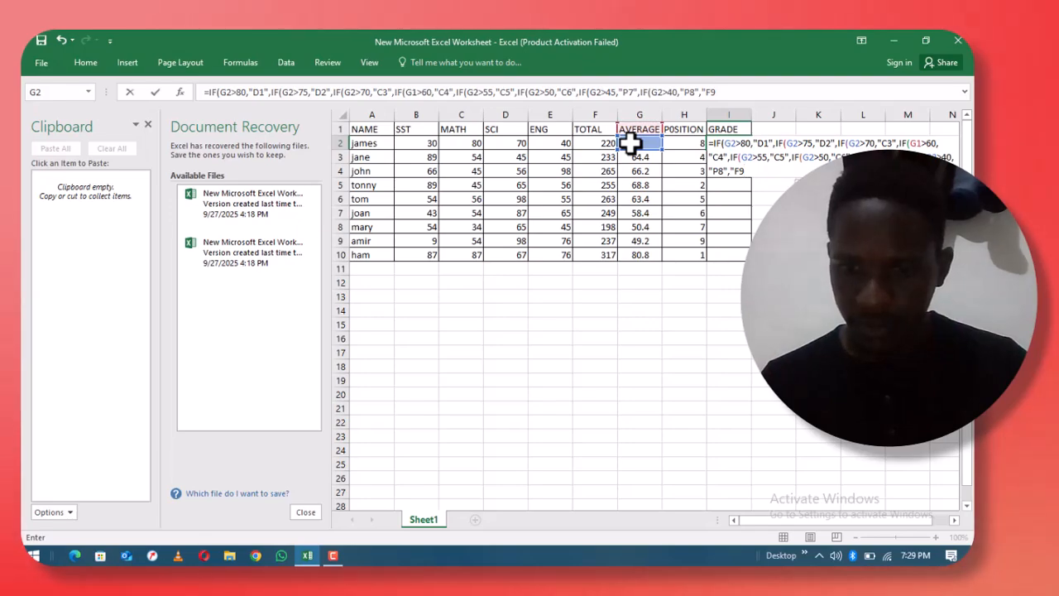
{"action": "type", "text": "\""}
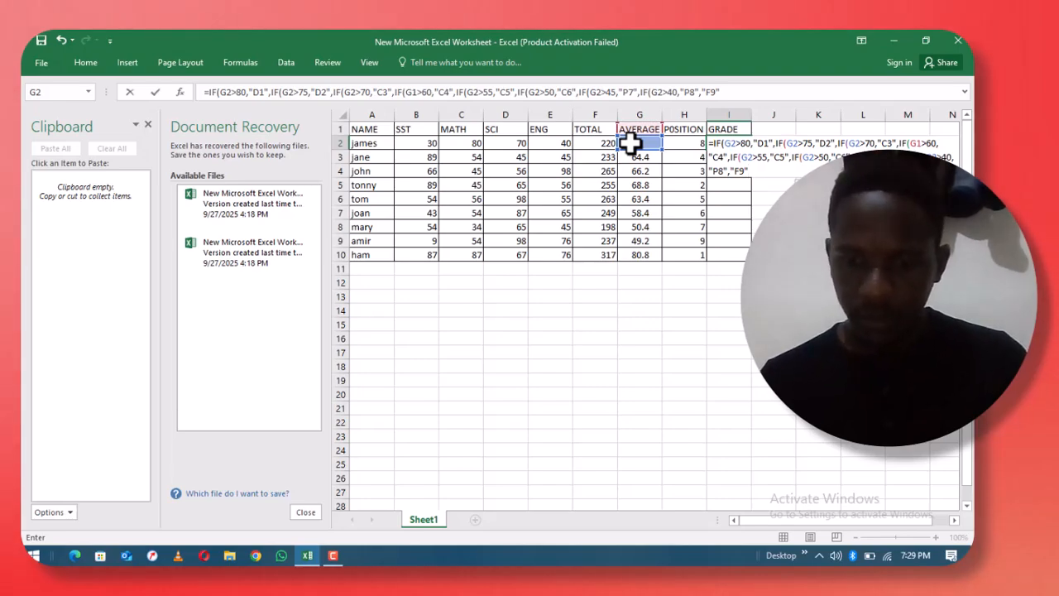
- Close all the nested IF functions in the I2 formula with closing parentheses
{"action": "type", "text": ")"}
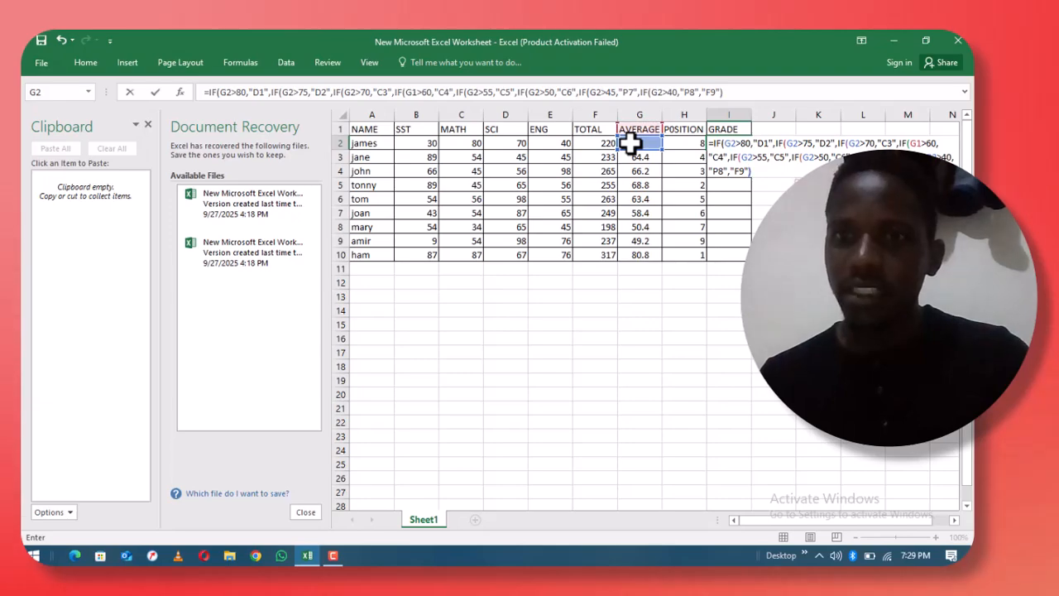
{"action": "type", "text": ")))"}
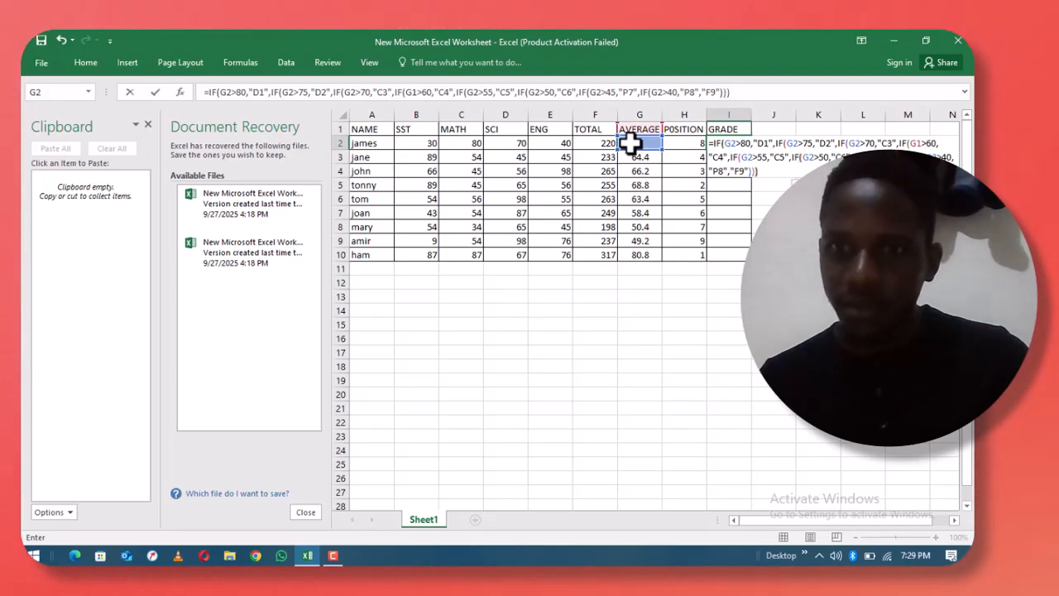
{"action": "type", "text": ")))))"}
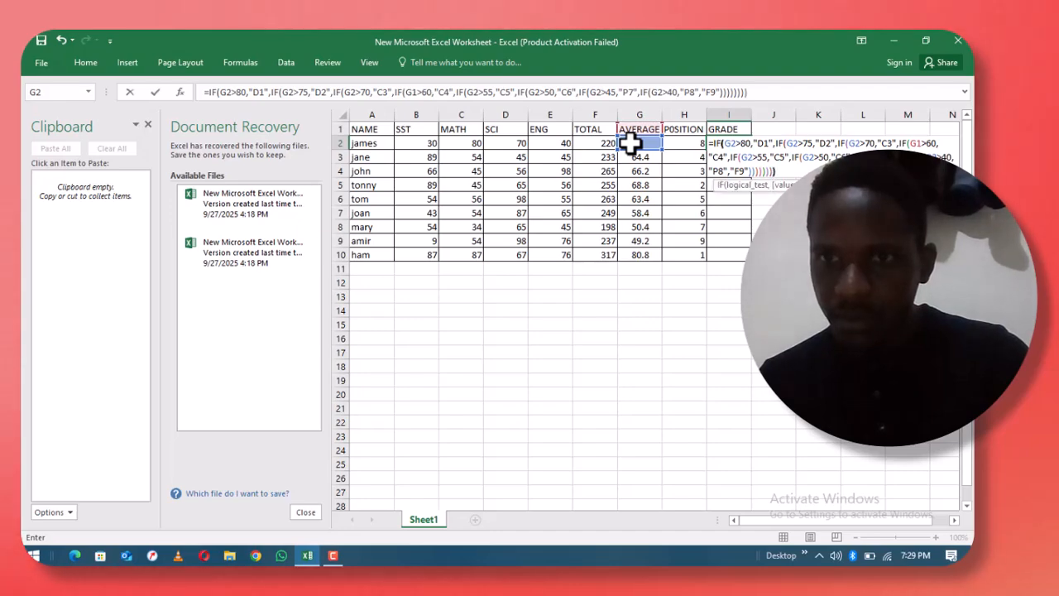
{"action": "type", "text": ")"}
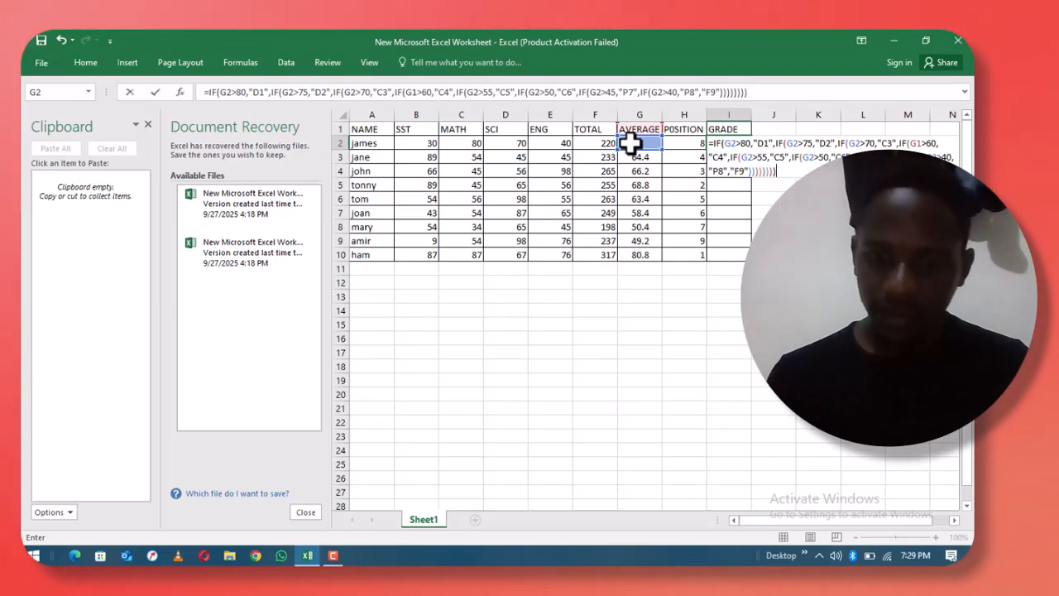
- Commit the nested IF grade formula and fill it down from I2 to I10
{"action": "key", "text": "Return"}
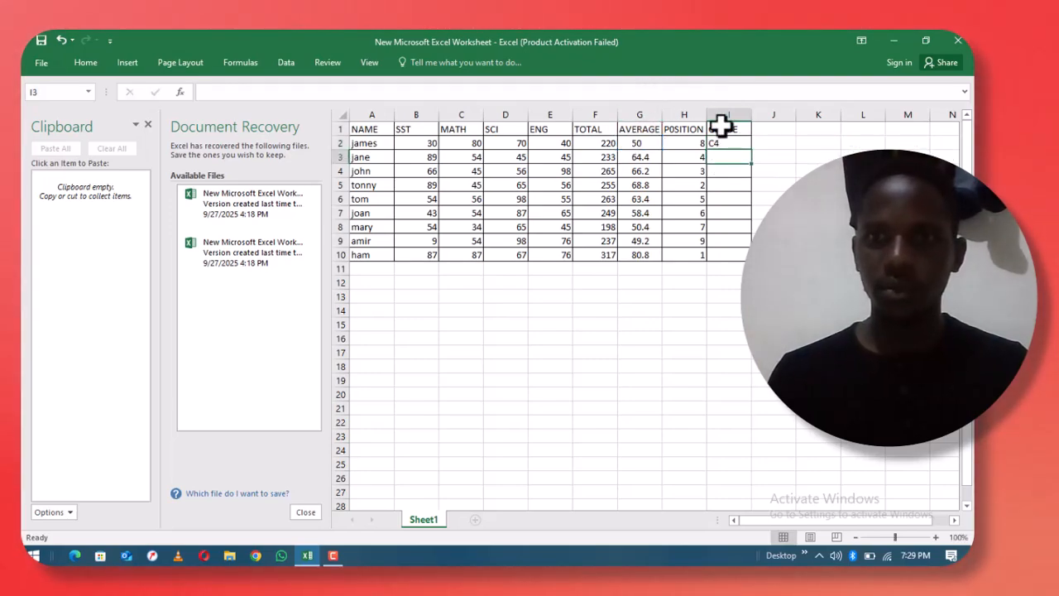
{"action": "left_click", "coordinate": [737, 144]}
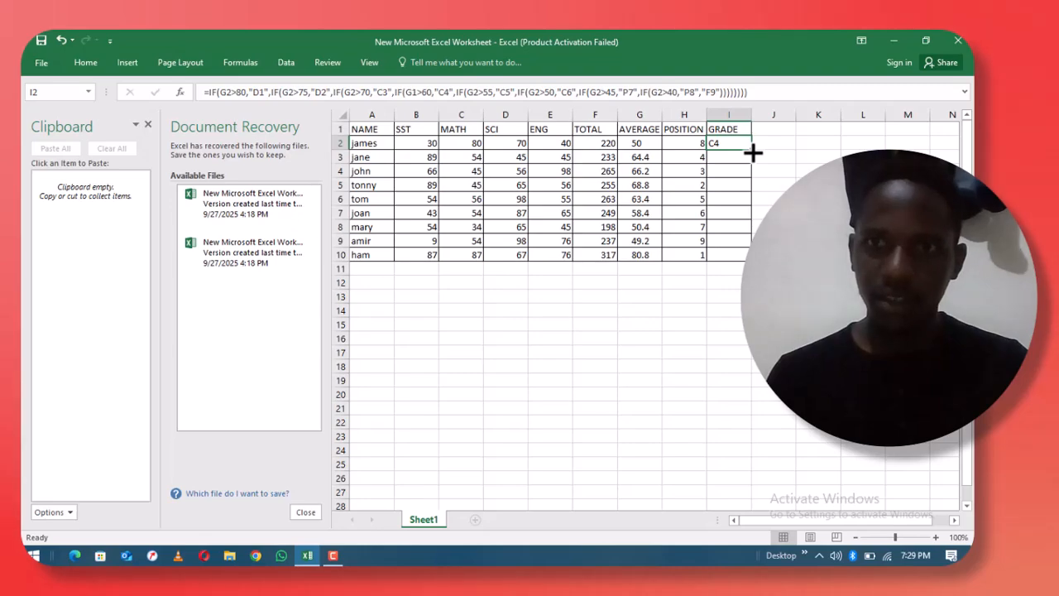
{"action": "double_click", "coordinate": [751, 150]}
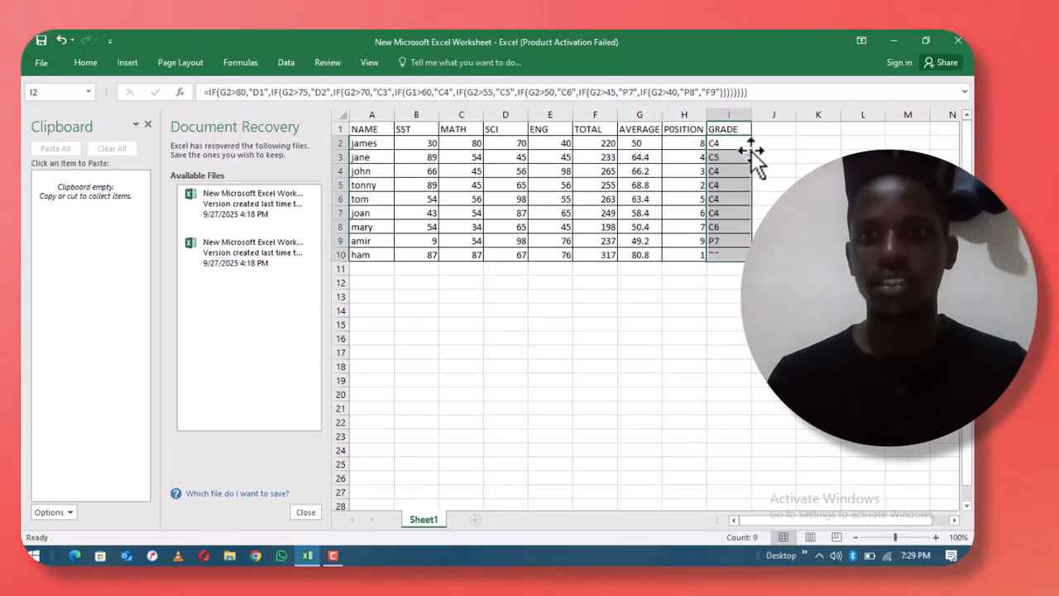